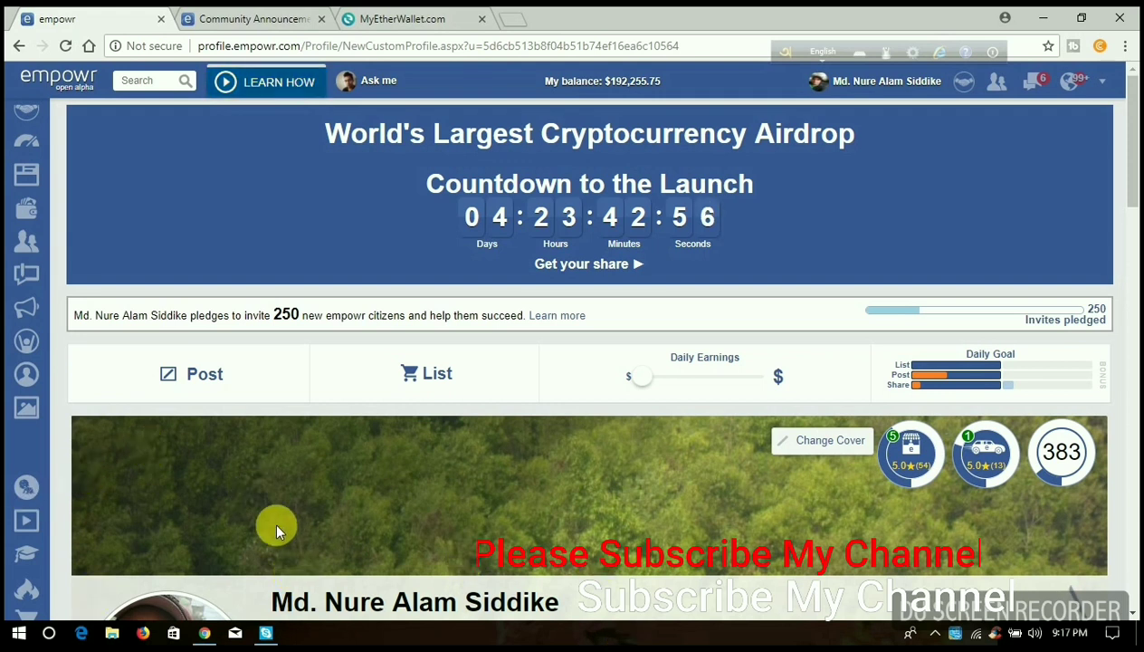
Review the wallet creation instructions in the empowr community announcements, and switch to the MyEtherWallet site
{"action": "left_click", "coordinate": [272, 19]}
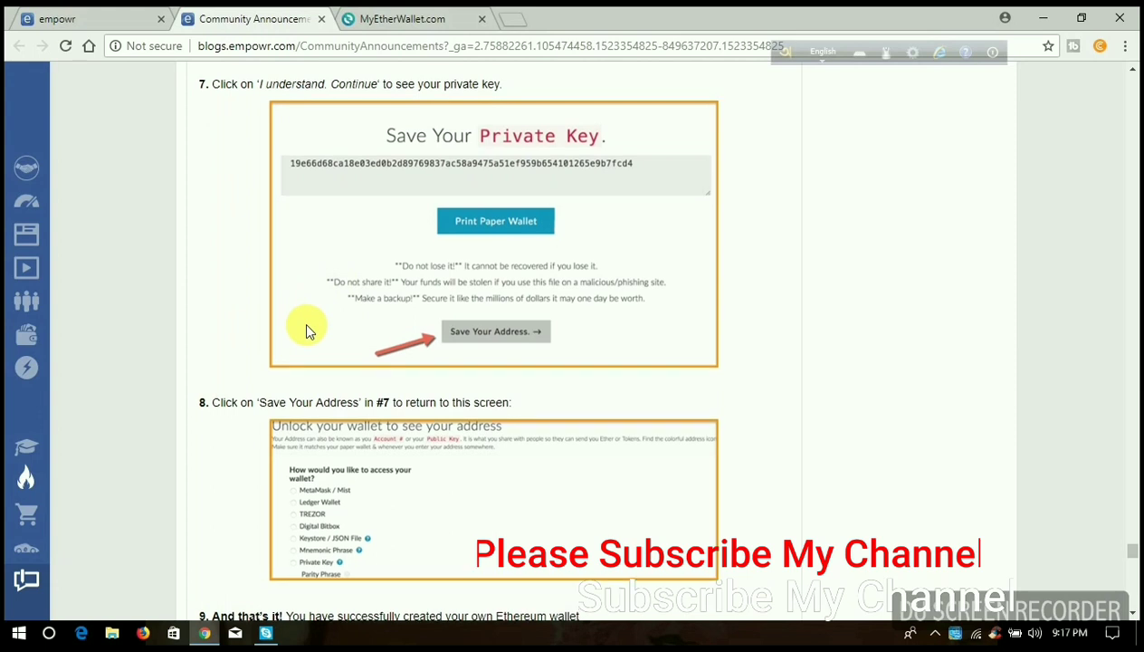
{"action": "scroll", "coordinate": [306, 330], "scroll_direction": "up", "scroll_amount": 5}
{"action": "scroll", "coordinate": [305, 330], "scroll_direction": "up", "scroll_amount": 2}
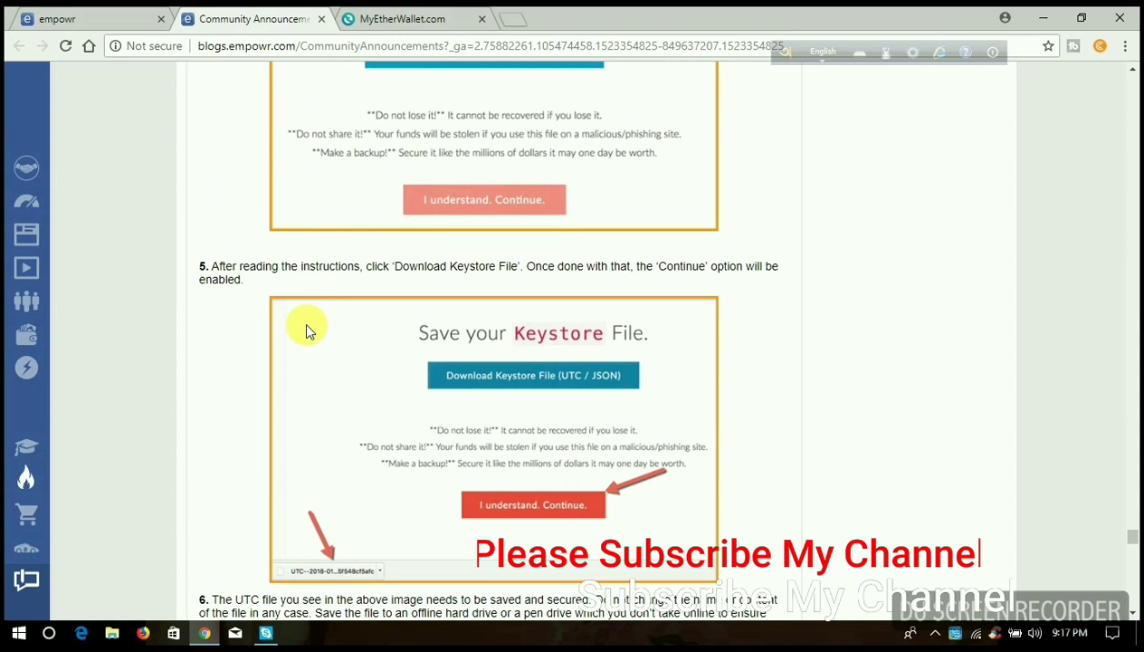
{"action": "scroll", "coordinate": [306, 330], "scroll_direction": "up", "scroll_amount": 1}
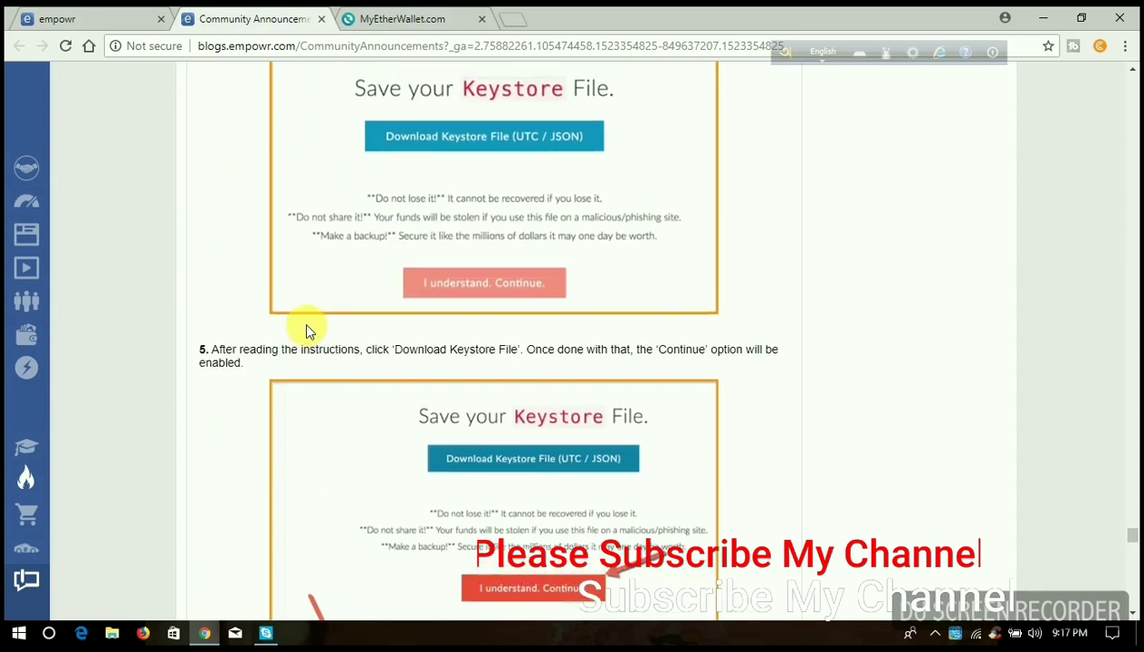
{"action": "scroll", "coordinate": [304, 331], "scroll_direction": "up", "scroll_amount": 3}
{"action": "scroll", "coordinate": [304, 332], "scroll_direction": "up", "scroll_amount": 1}
{"action": "scroll", "coordinate": [304, 331], "scroll_direction": "up", "scroll_amount": 2}
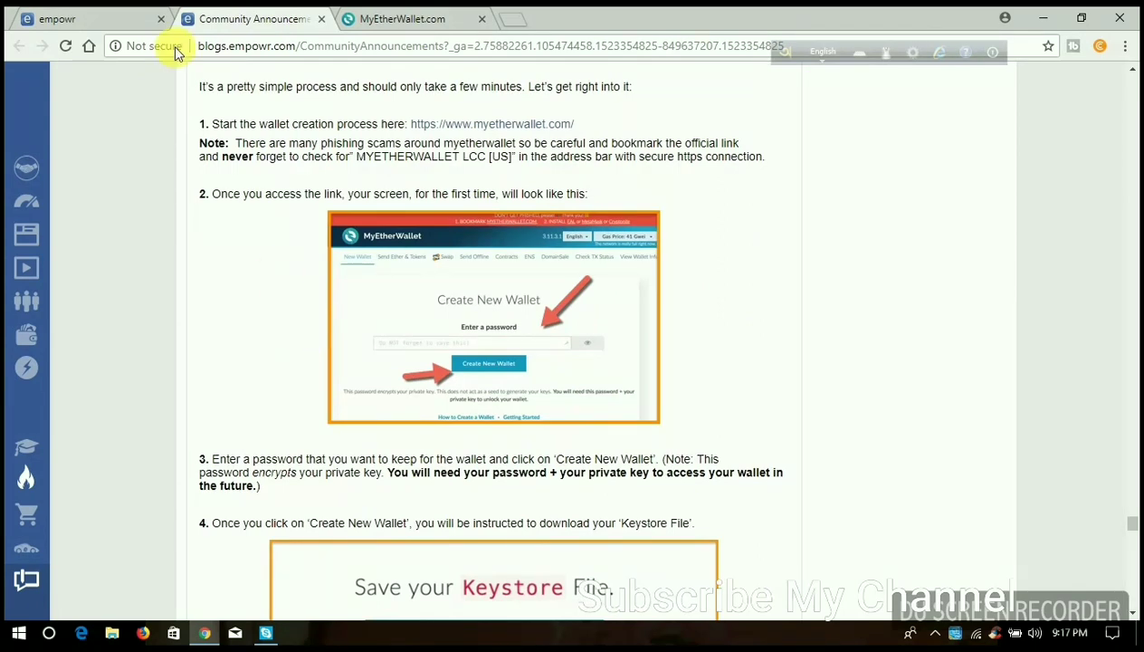
{"action": "left_click", "coordinate": [144, 17]}
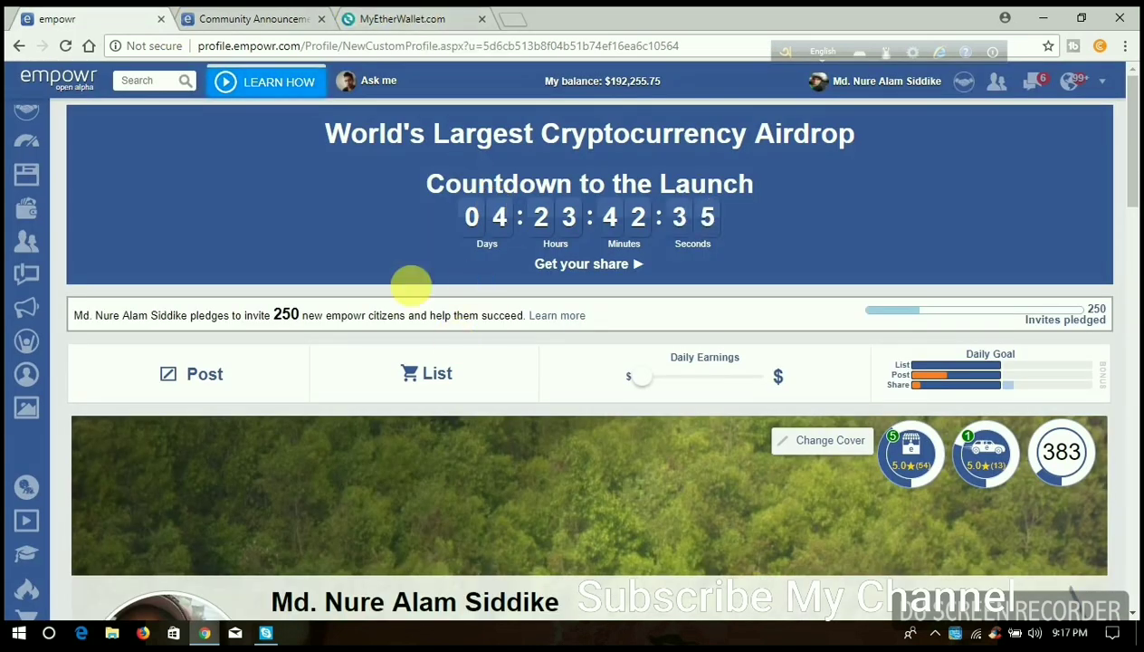
{"action": "left_click", "coordinate": [419, 15]}
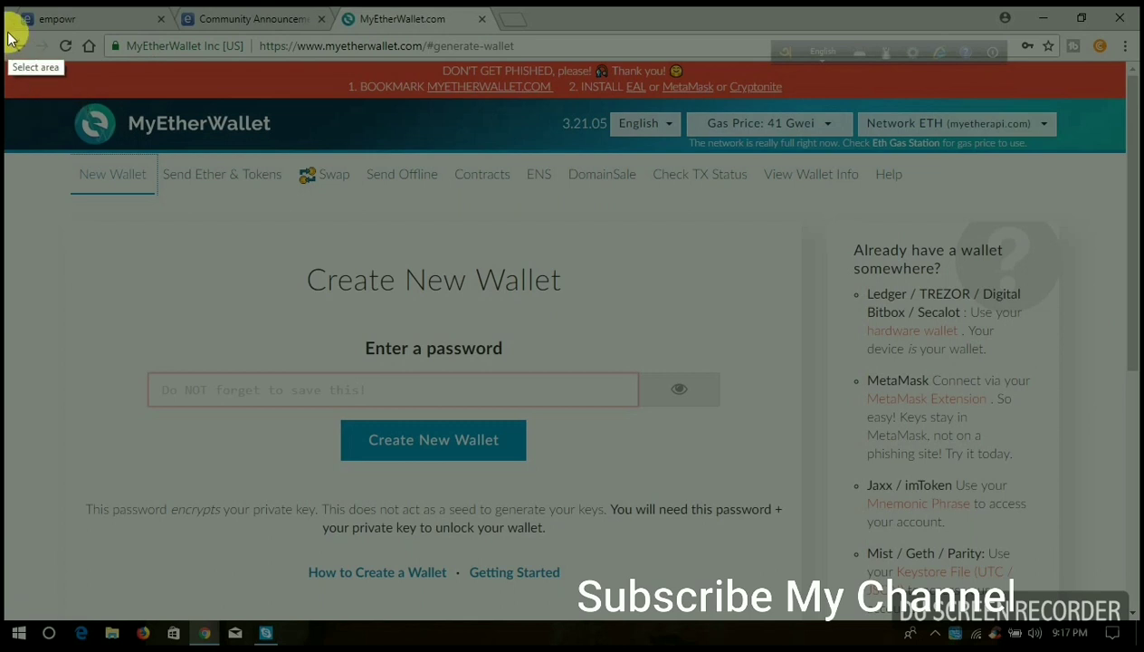
Capture the upper part of the page and draw an arrow pointing at the site's MyEtherWallet Inc [US] security label
{"action": "left_click_drag", "start_coordinate": [7, 33], "coordinate": [937, 505]}
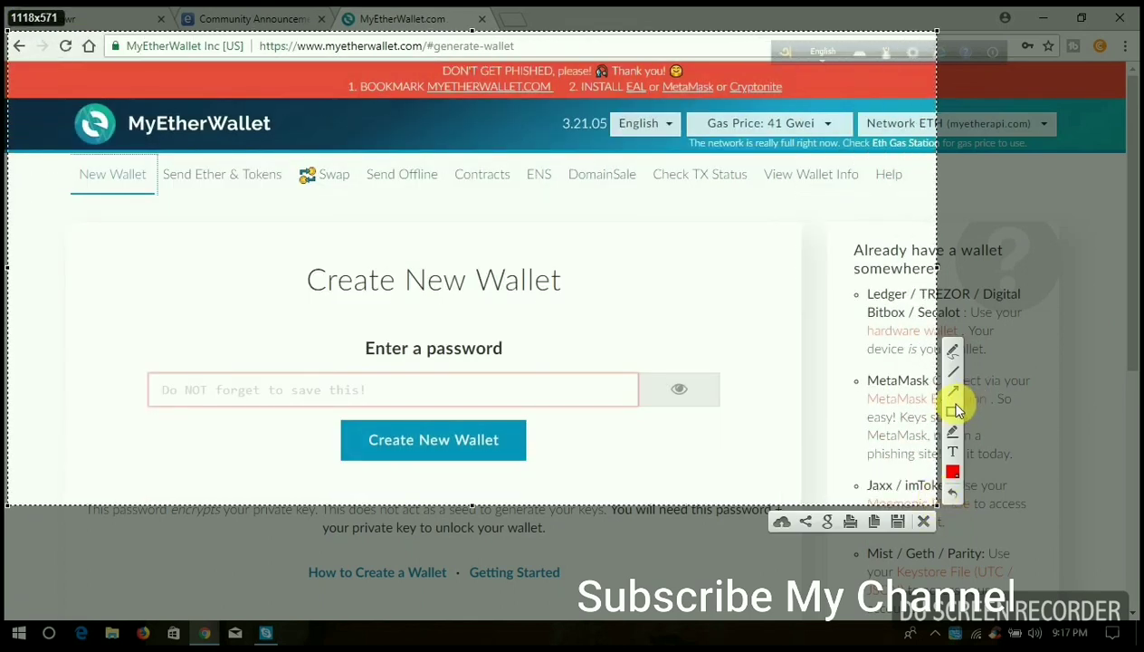
{"action": "left_click", "coordinate": [953, 391]}
{"action": "left_click_drag", "start_coordinate": [65, 94], "coordinate": [132, 57]}
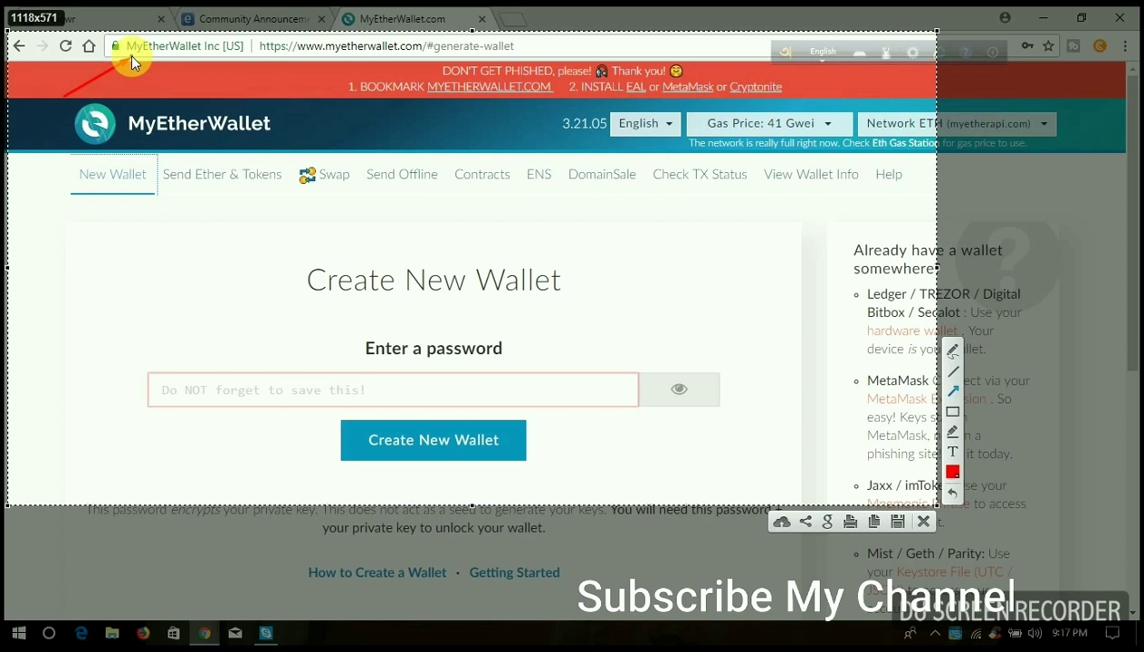
{"action": "key", "text": "Escape"}
Enter a password for the new wallet
{"action": "left_click", "coordinate": [206, 391]}
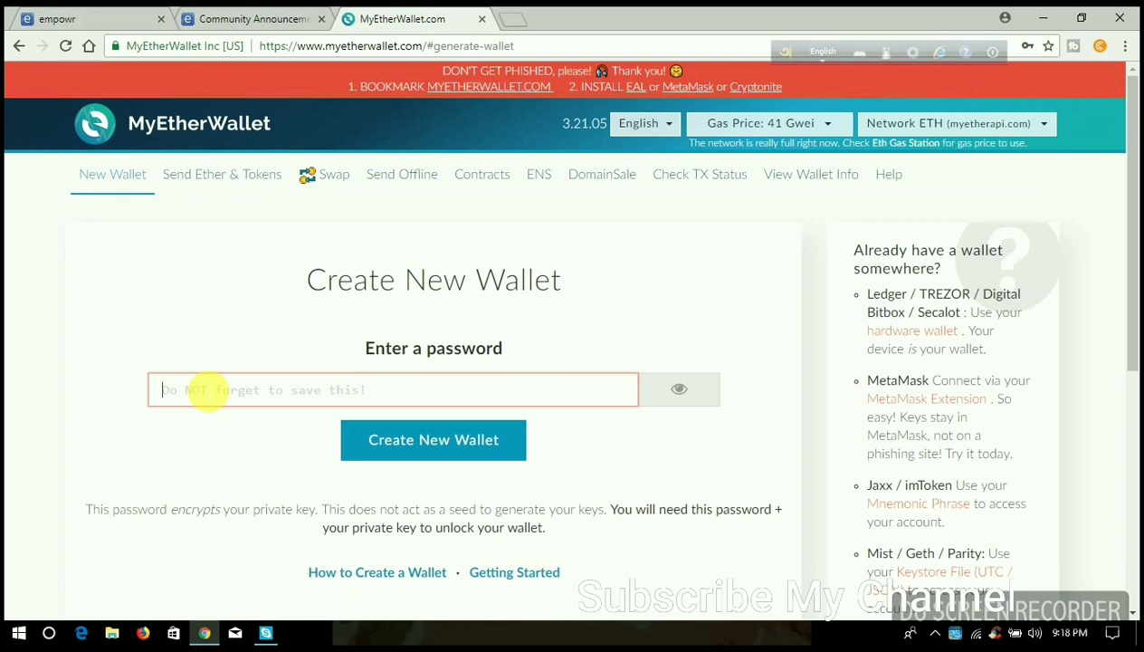
{"action": "left_click", "coordinate": [207, 399]}
{"action": "type", "text": "•••••"}
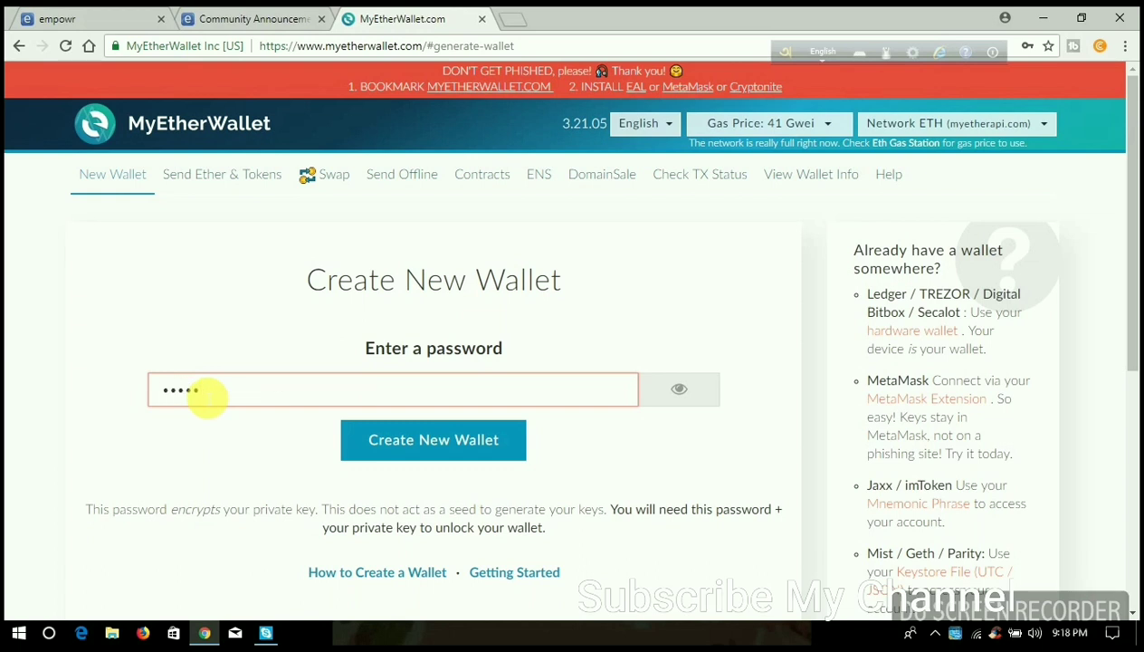
{"action": "type", "text": "••••••"}
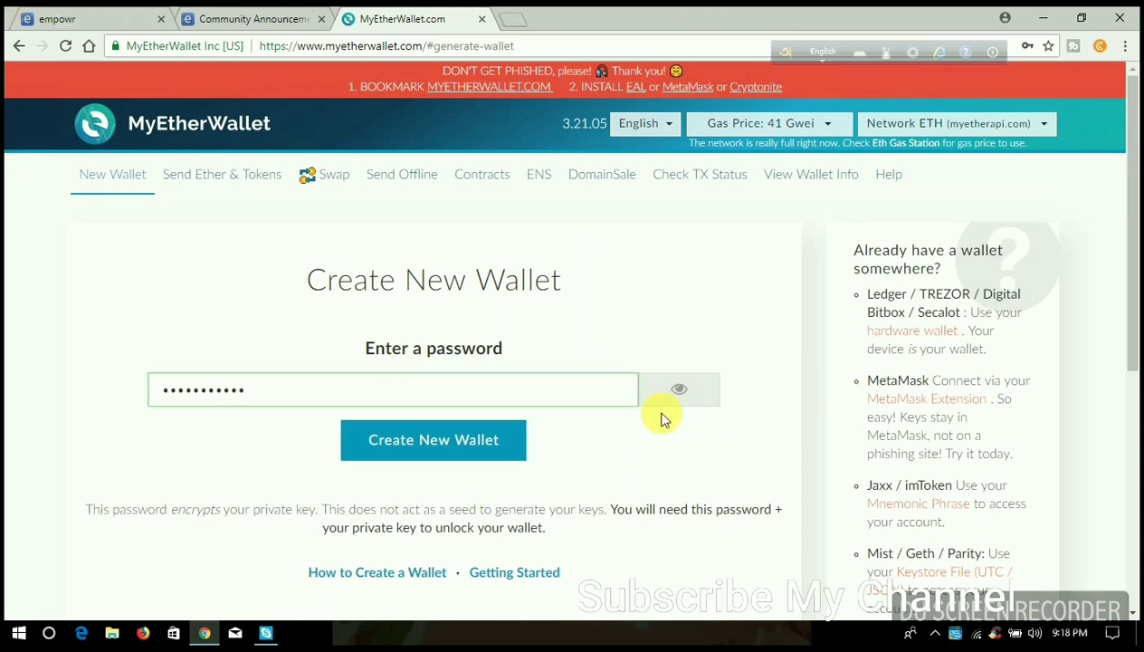
Capture the password form and draw an arrow pointing at the eye symbol that reveals the password
{"action": "key", "text": "ctrl+alt+a"}
{"action": "left_click_drag", "start_coordinate": [89, 275], "coordinate": [882, 529]}
{"action": "left_click", "coordinate": [897, 415]}
{"action": "left_click_drag", "start_coordinate": [646, 335], "coordinate": [674, 395]}
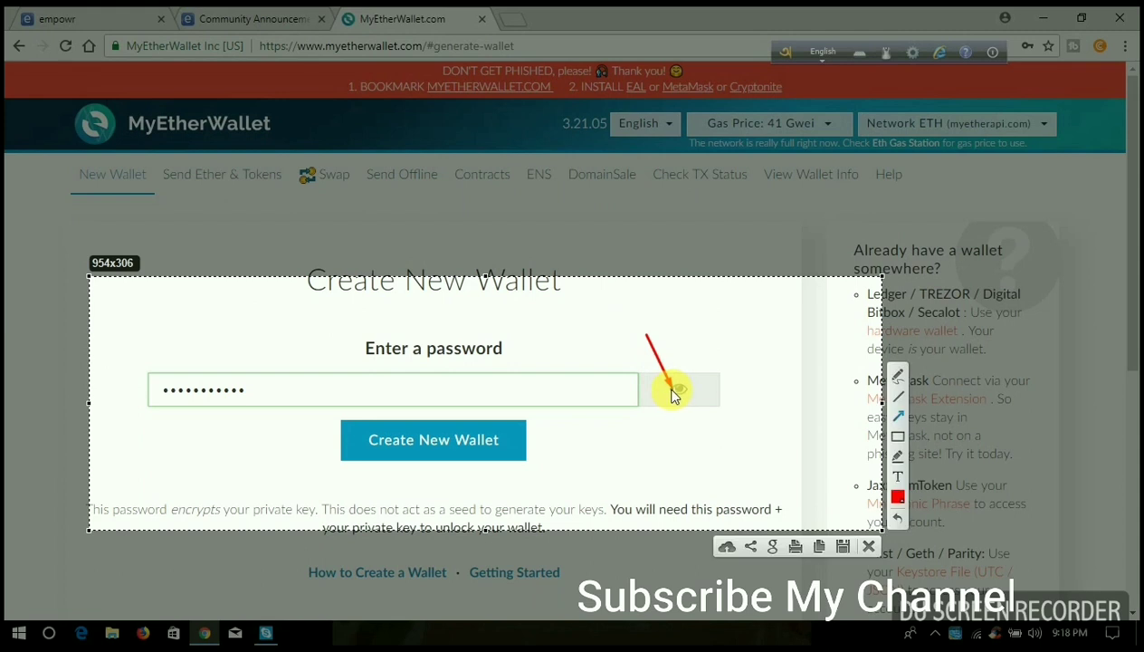
{"action": "key", "text": "Escape"}
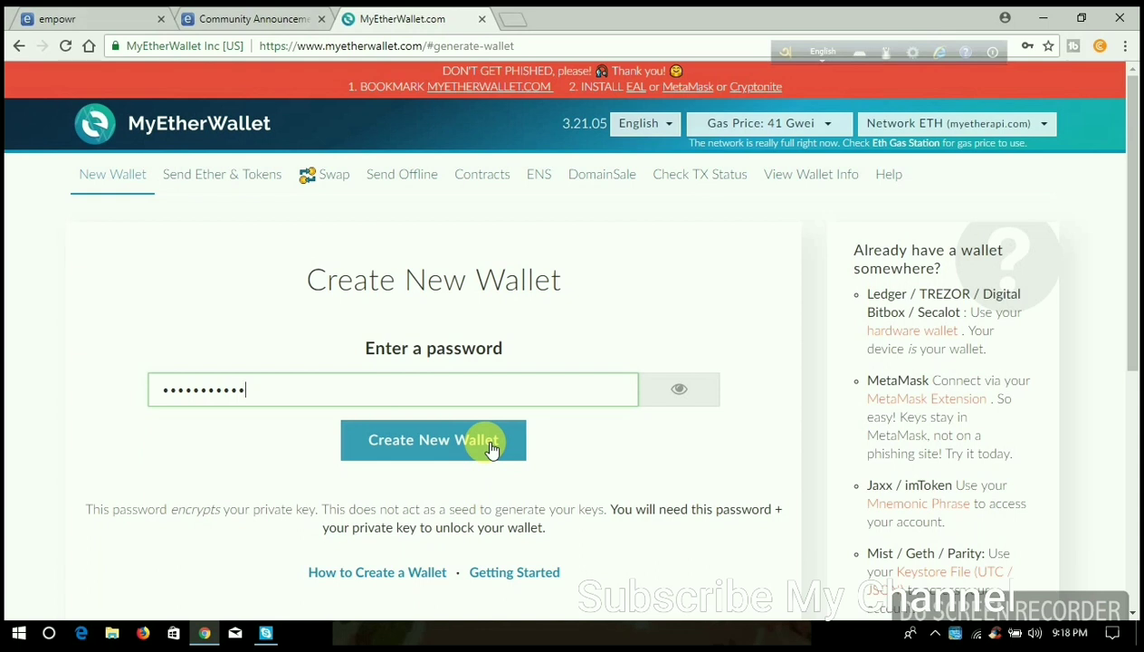
Create the new wallet with the entered password
{"action": "left_click", "coordinate": [491, 447]}
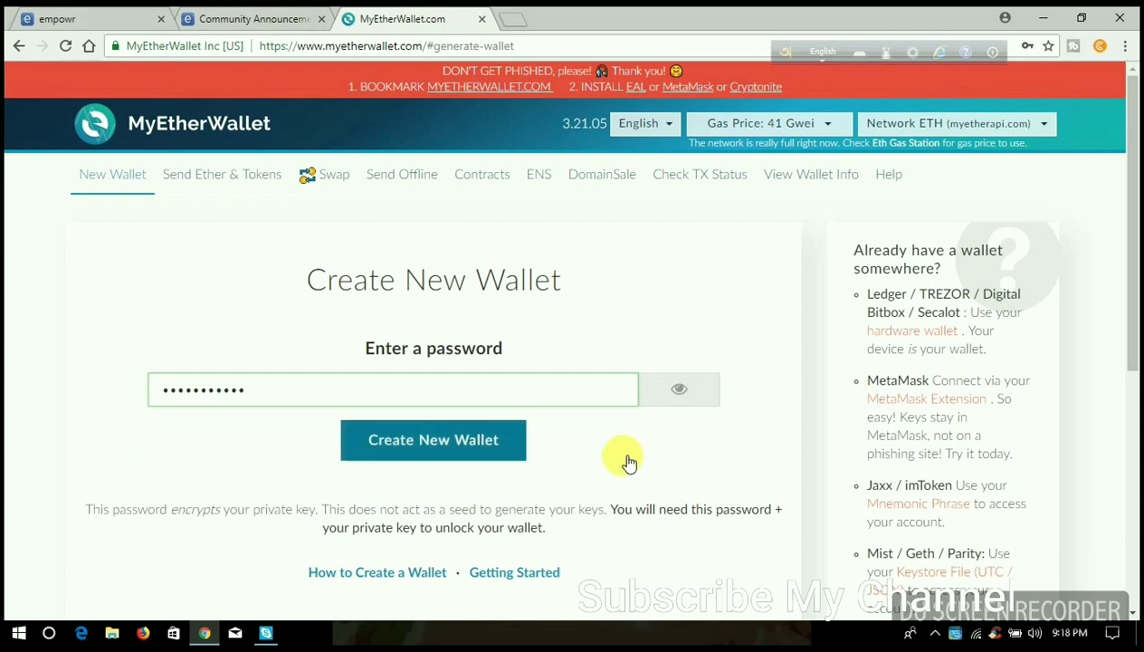
{"action": "left_click", "coordinate": [455, 441]}
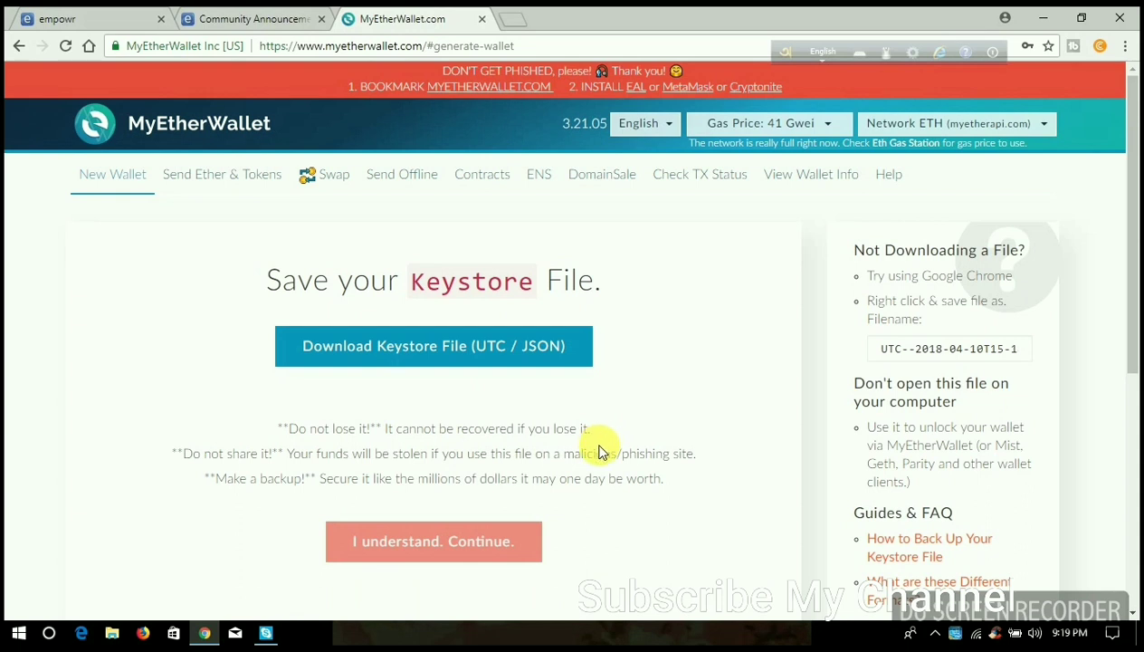
Capture the keystore section and draw an arrow pointing at Download Keystore File (UTC / JSON)
{"action": "key", "text": "Print"}
{"action": "left_click_drag", "start_coordinate": [102, 195], "coordinate": [818, 625]}
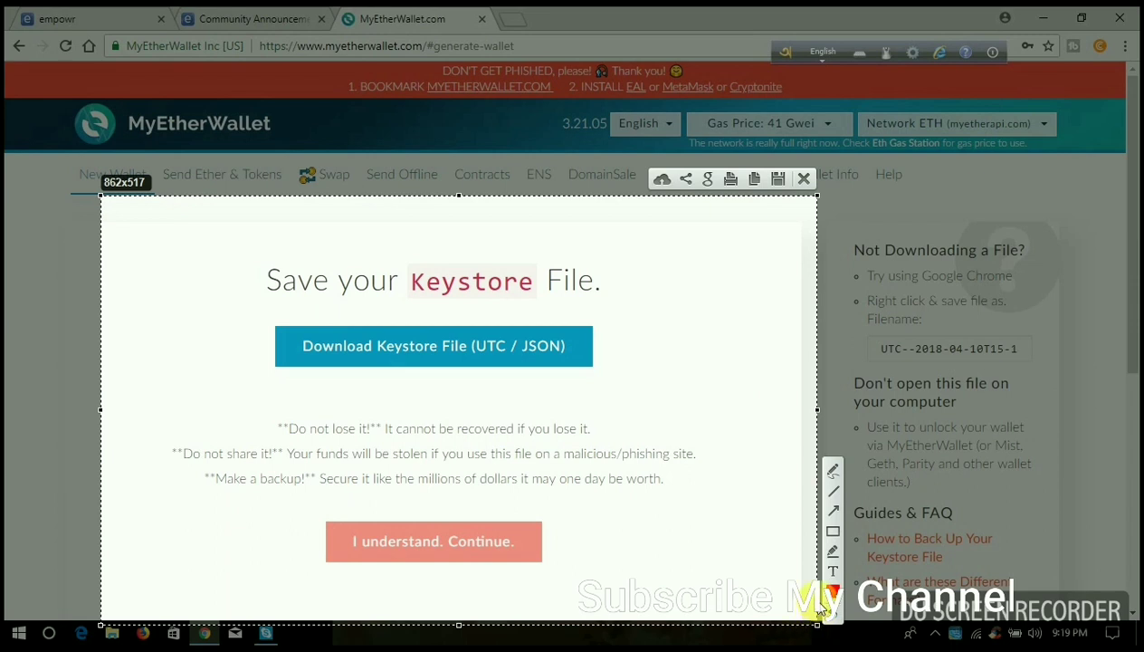
{"action": "left_click", "coordinate": [834, 512]}
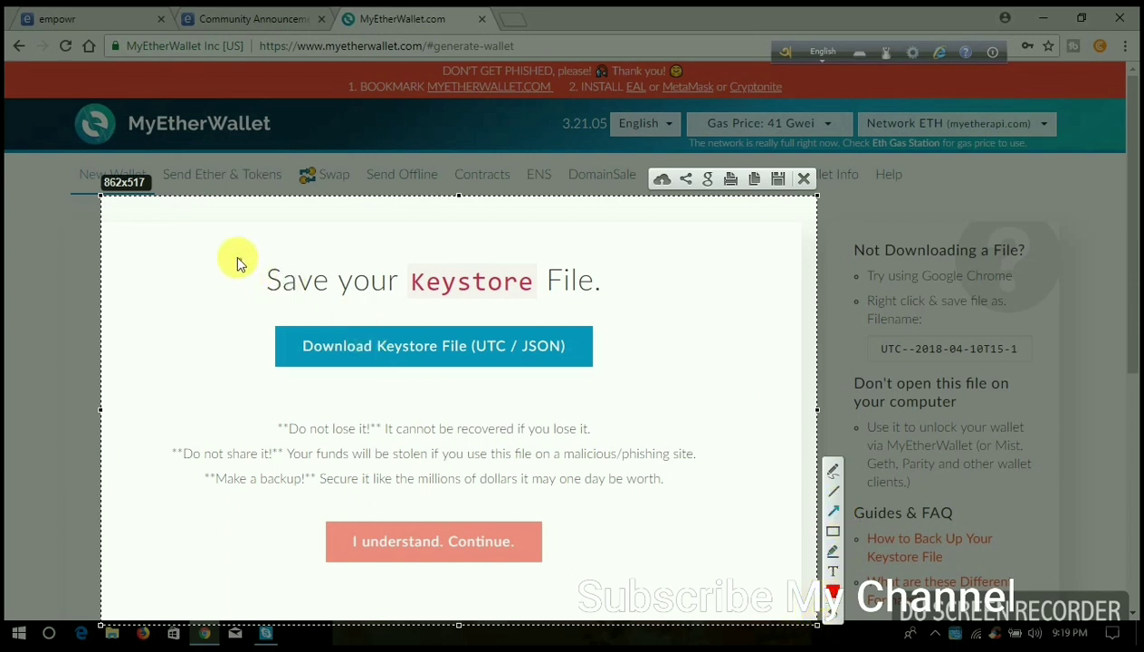
{"action": "left_click_drag", "start_coordinate": [237, 256], "coordinate": [324, 327]}
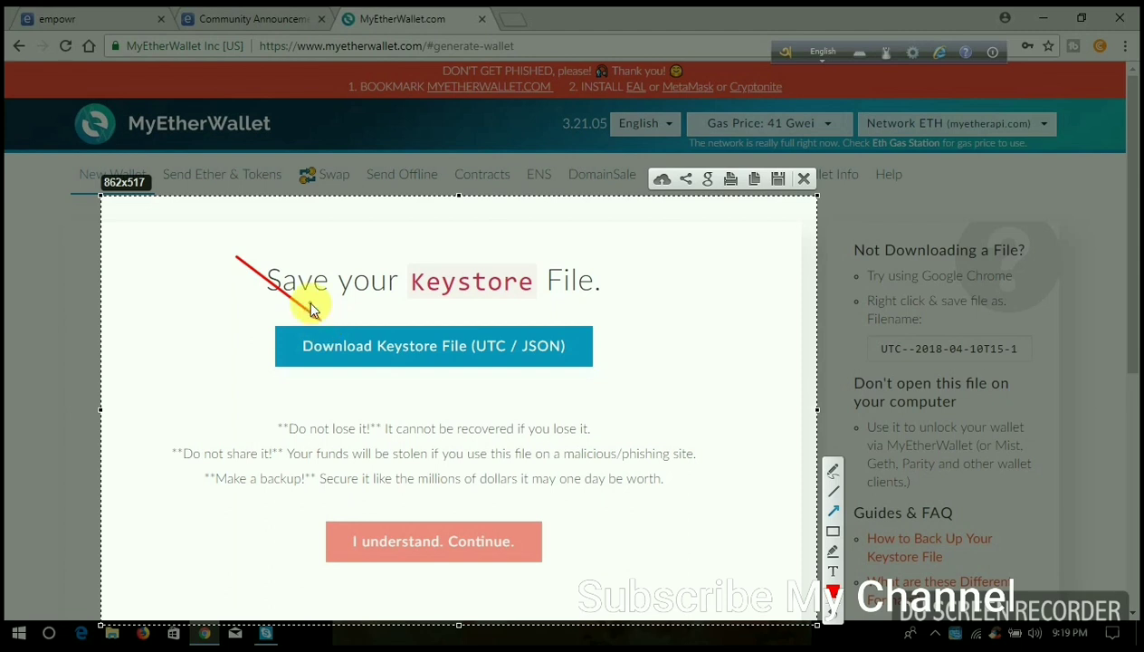
{"action": "key", "text": "Escape"}
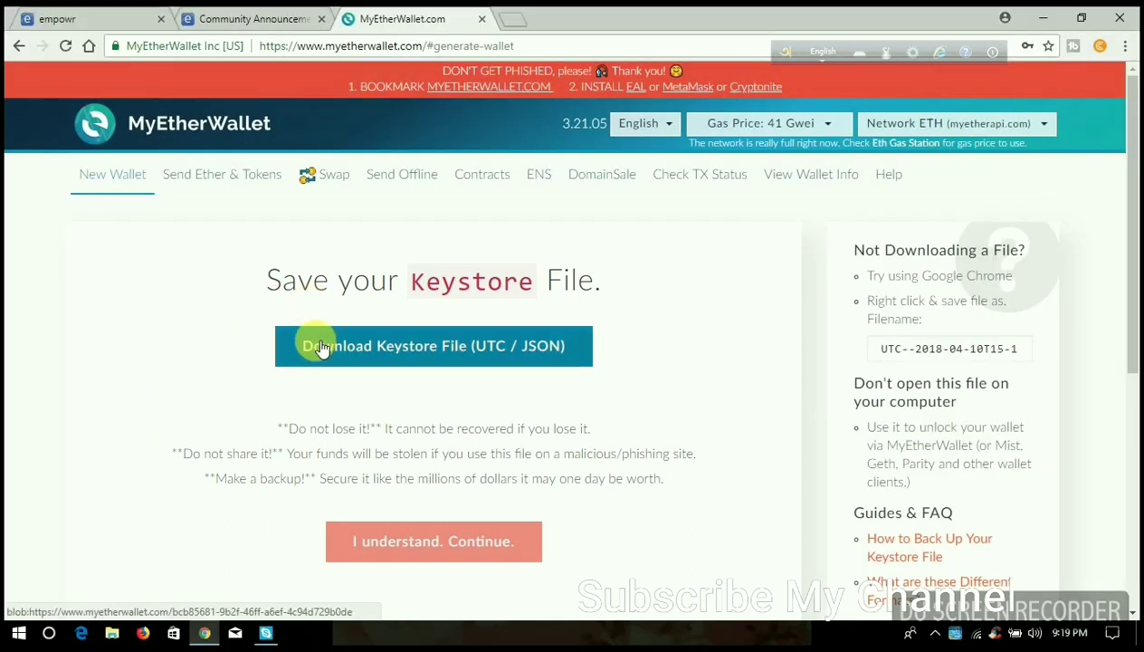
Download the new wallet's keystore file (UTC / JSON)
{"action": "left_click", "coordinate": [322, 349]}
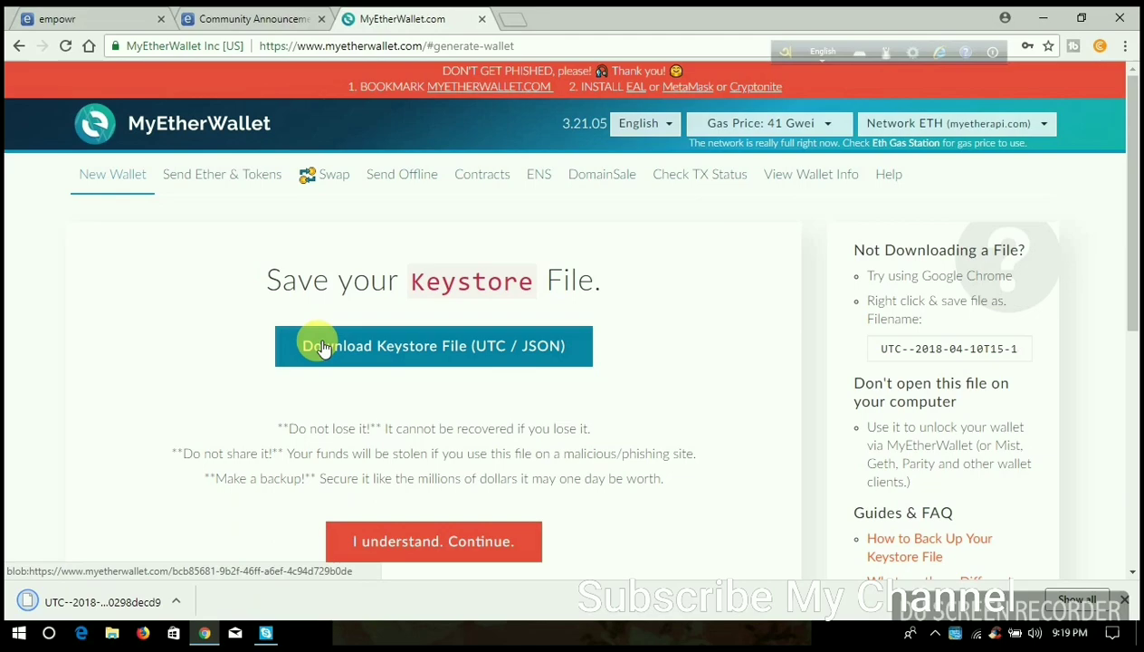
Capture the whole page and draw an arrow pointing down at the downloaded UTC keystore file
{"action": "key", "text": "Print"}
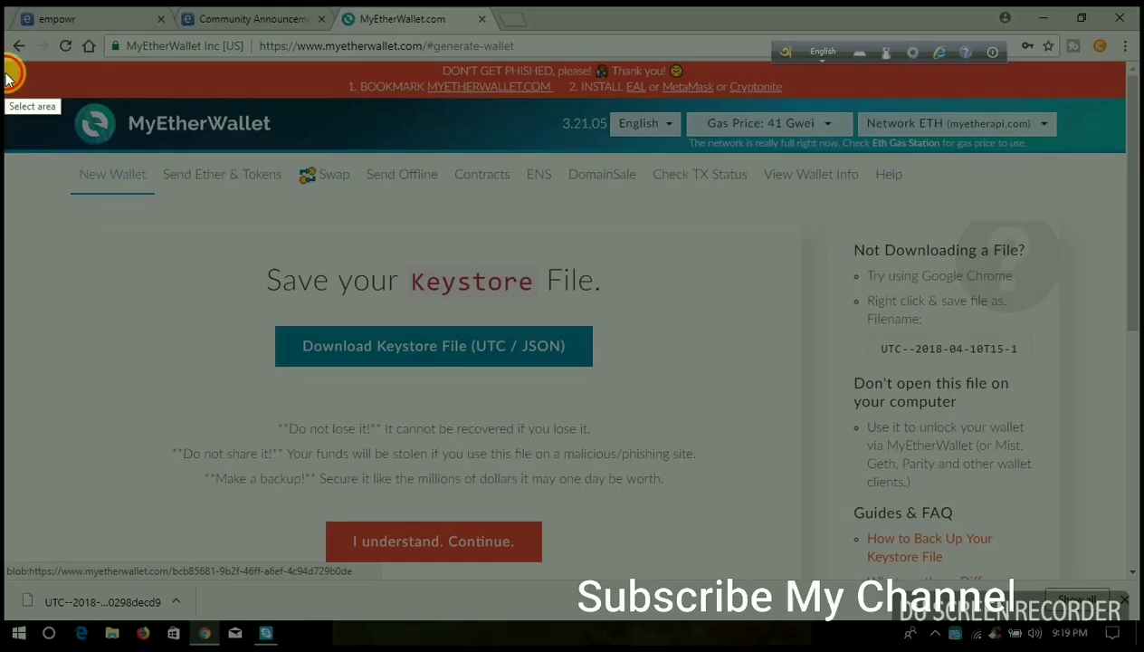
{"action": "left_click_drag", "start_coordinate": [5, 71], "coordinate": [1132, 638]}
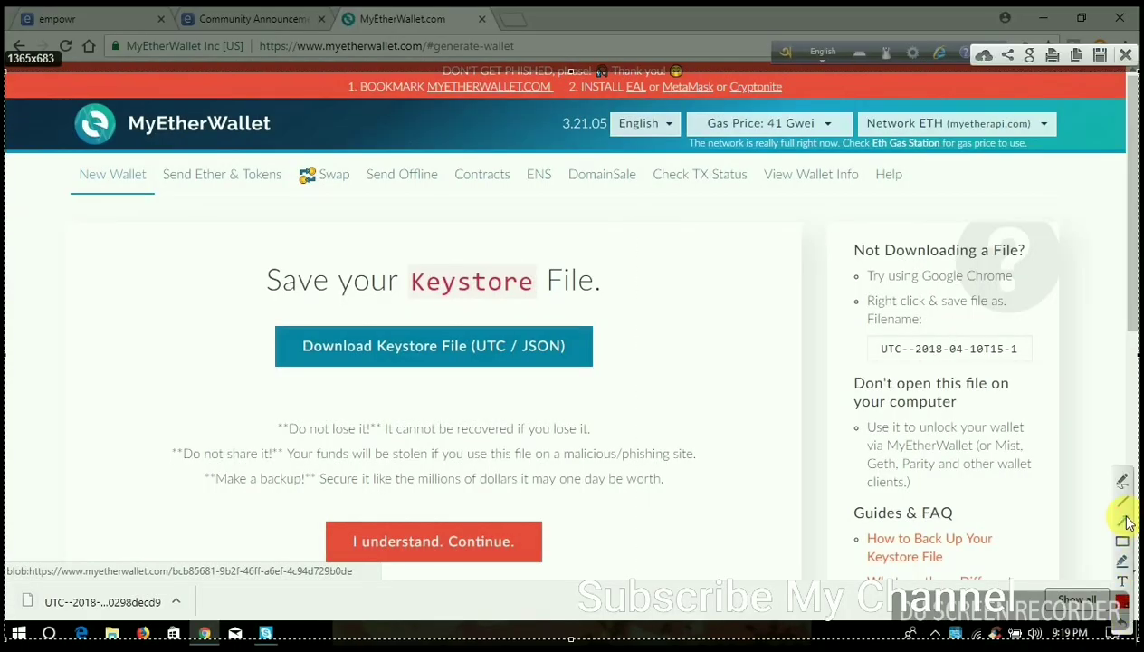
{"action": "left_click_drag", "start_coordinate": [107, 475], "coordinate": [107, 588]}
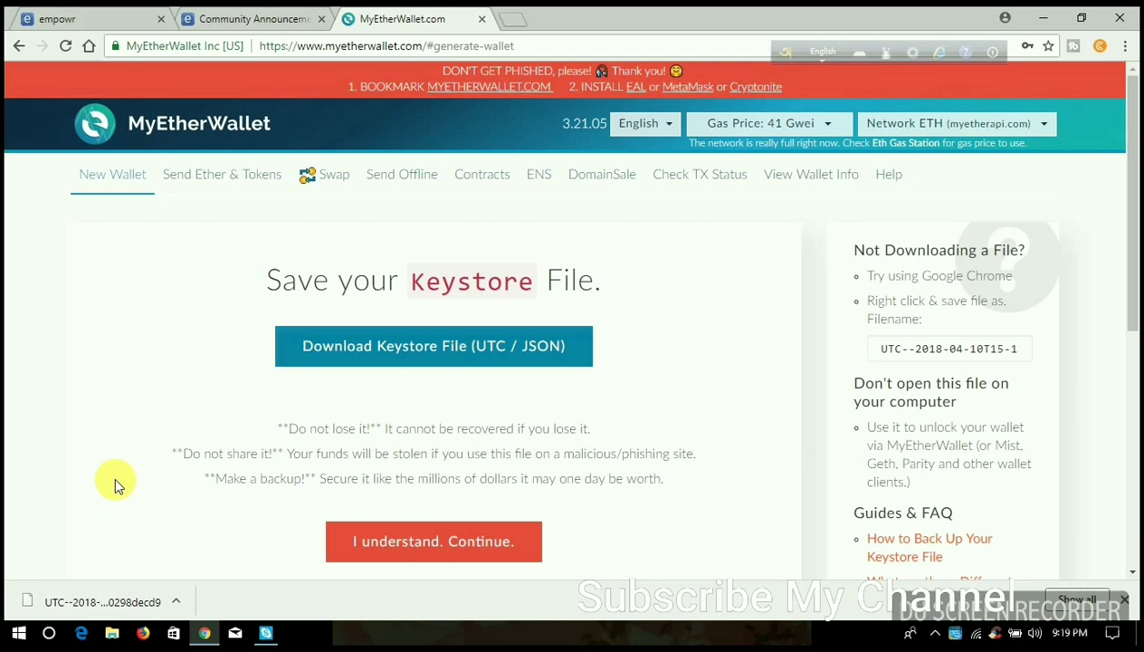
Capture the keystore section and draw an arrow pointing at "I understand. Continue."
{"action": "key", "text": "Print"}
{"action": "left_click_drag", "start_coordinate": [120, 229], "coordinate": [869, 641]}
{"action": "left_click", "coordinate": [885, 530]}
{"action": "left_click_drag", "start_coordinate": [182, 493], "coordinate": [336, 539]}
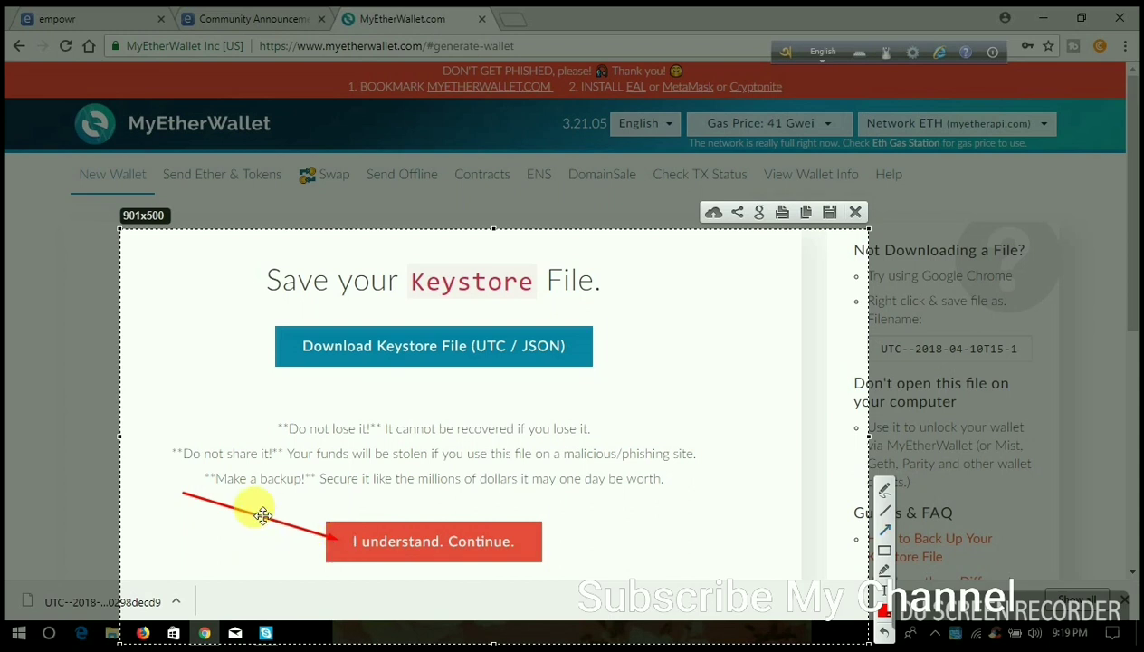
{"action": "key", "text": "Escape"}
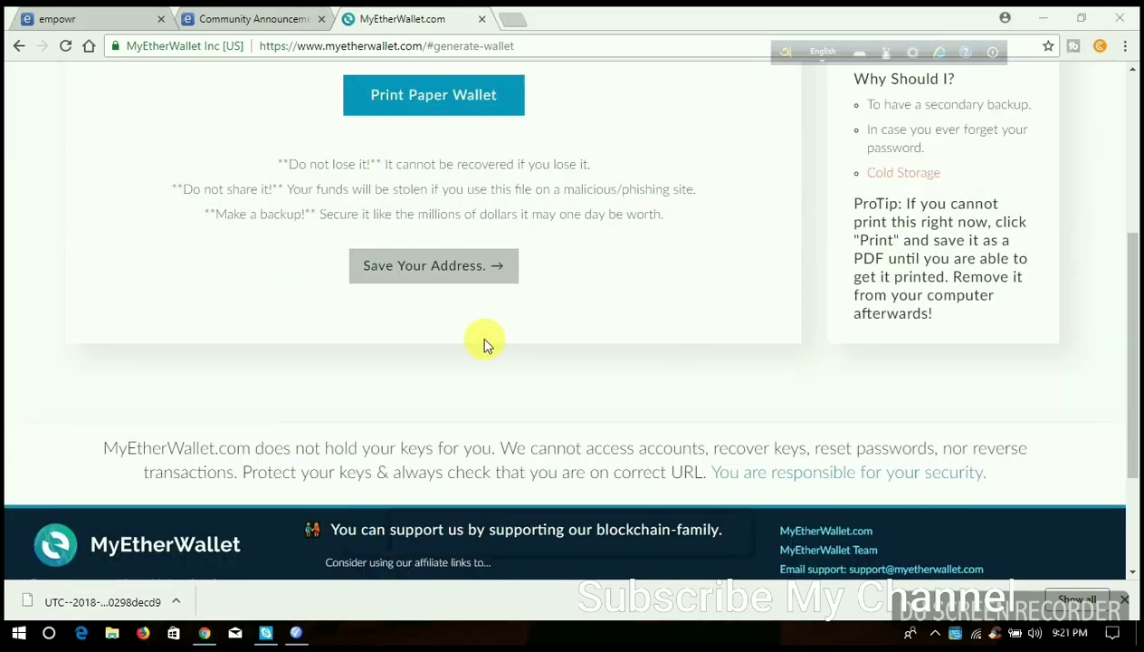
Capture the paper wallet section and draw an arrow pointing at Save Your Address
{"action": "key", "text": "Print"}
{"action": "left_click_drag", "start_coordinate": [84, 69], "coordinate": [656, 430]}
{"action": "left_click", "coordinate": [672, 315]}
{"action": "left_click_drag", "start_coordinate": [259, 242], "coordinate": [386, 277]}
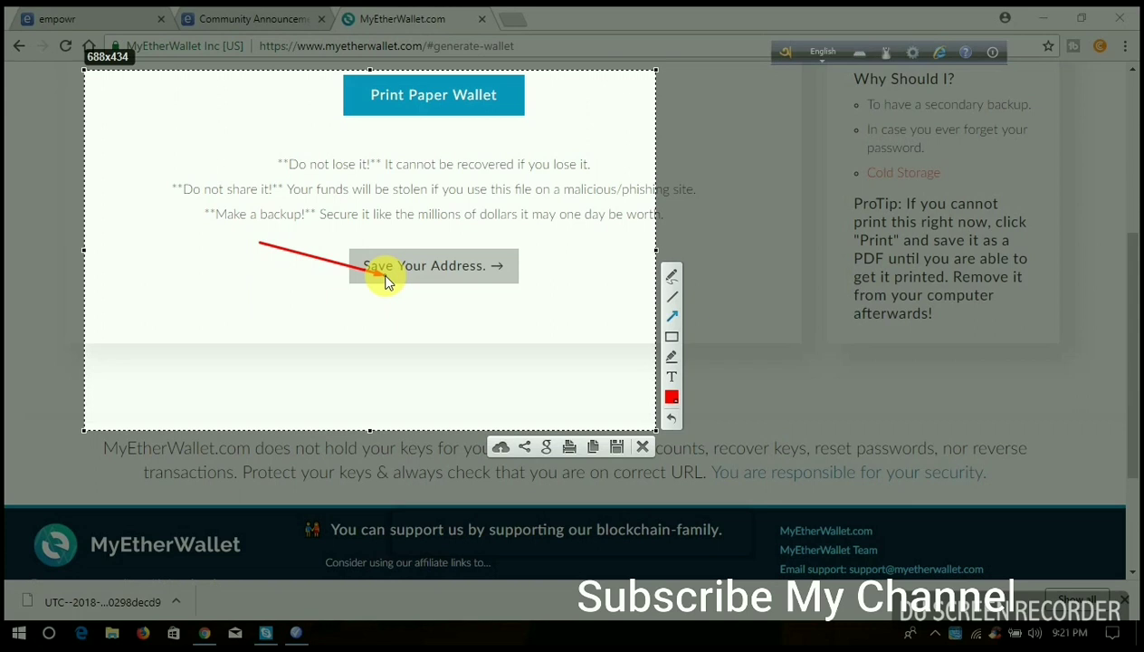
{"action": "key", "text": "ctrl+c"}
Proceed with Save Your Address to the list of methods for unlocking the wallet
{"action": "left_click", "coordinate": [384, 281]}
{"action": "scroll", "coordinate": [385, 280], "scroll_direction": "up", "scroll_amount": 4}
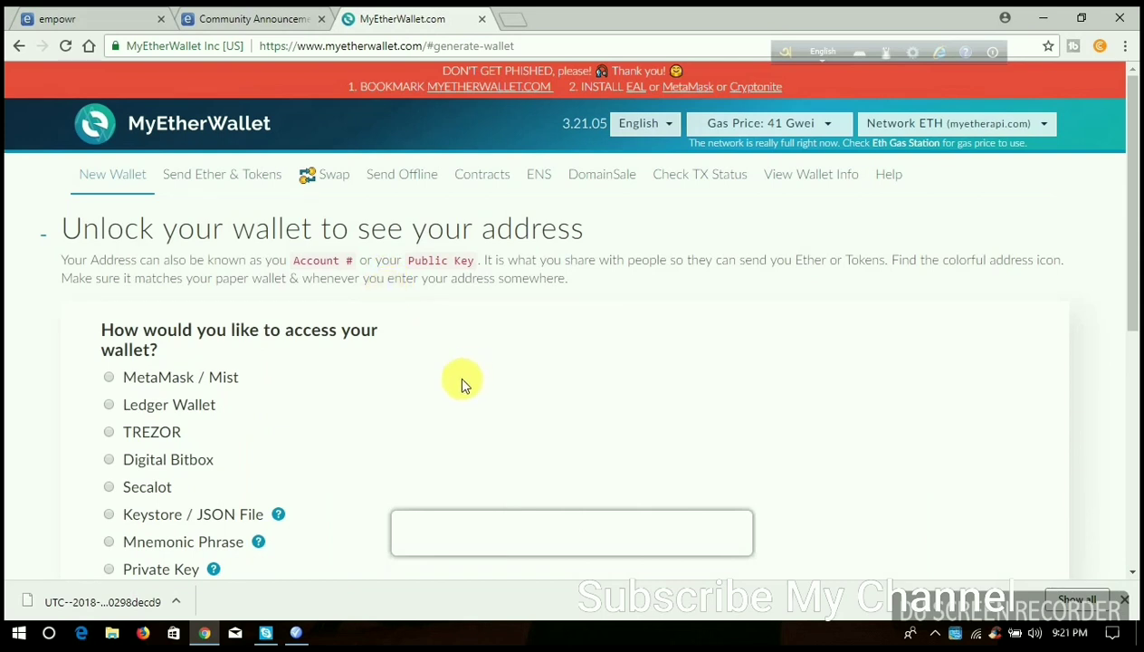
{"action": "scroll", "coordinate": [459, 395], "scroll_direction": "down", "scroll_amount": 1}
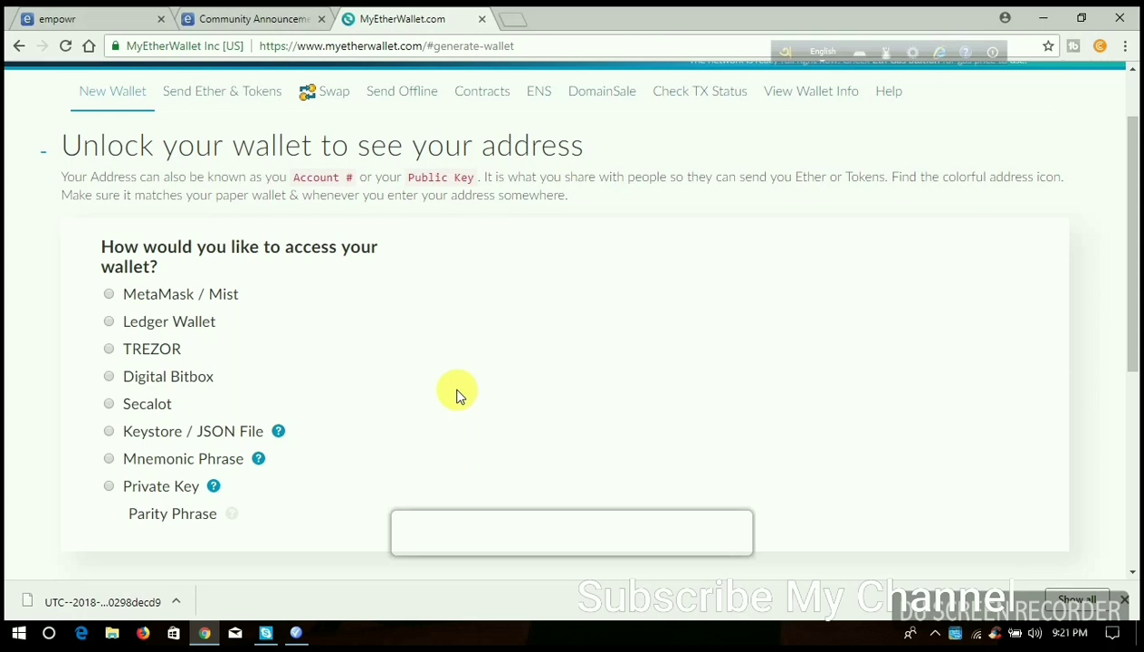
Capture the wallet access options, frame Keystore / JSON File and Private Key with red rectangles, and point an arrow at Keystore / JSON File
{"action": "key", "text": "Print"}
{"action": "mouse_move", "coordinate": [70, 235]}
{"action": "left_mouse_down"}
{"action": "mouse_move", "coordinate": [330, 528]}
{"action": "mouse_move", "coordinate": [434, 545]}
{"action": "left_mouse_up"}
{"action": "left_click", "coordinate": [447, 425]}
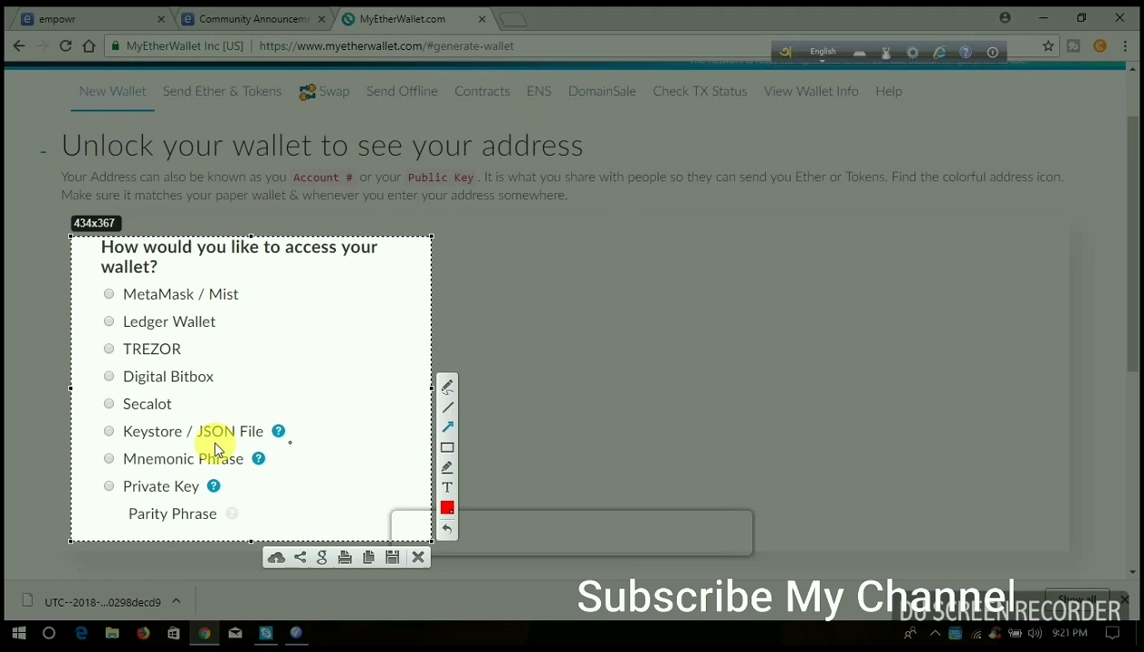
{"action": "left_click", "coordinate": [447, 450]}
{"action": "mouse_move", "coordinate": [94, 417]}
{"action": "left_mouse_down"}
{"action": "mouse_move", "coordinate": [104, 431]}
{"action": "mouse_move", "coordinate": [292, 441]}
{"action": "left_mouse_up"}
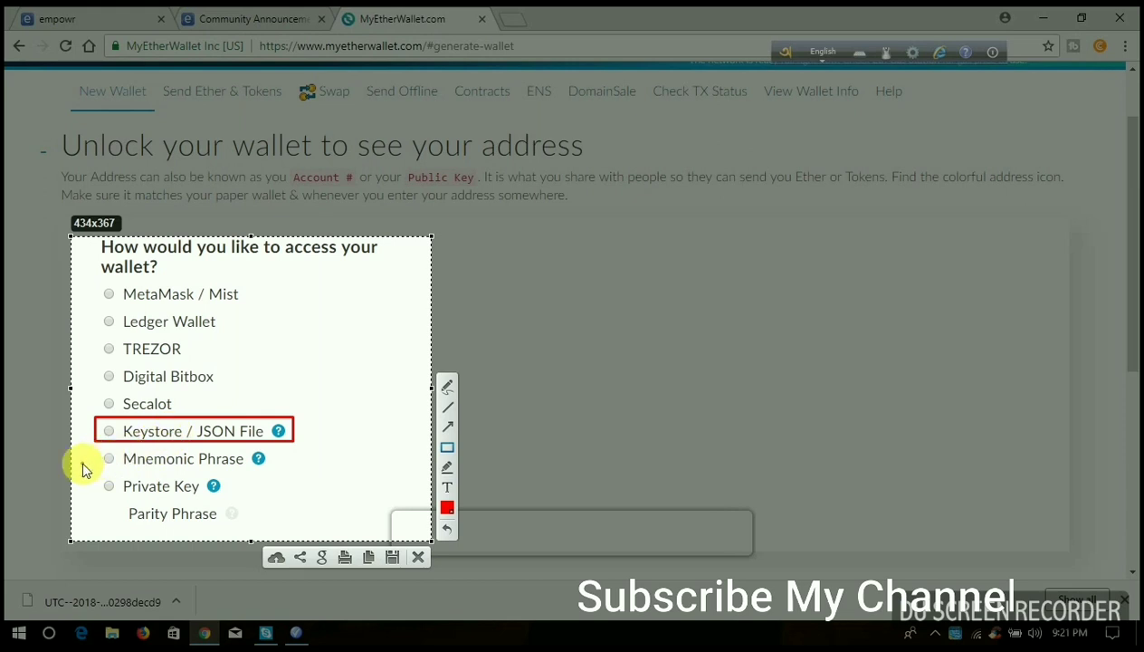
{"action": "mouse_move", "coordinate": [81, 465]}
{"action": "left_mouse_down"}
{"action": "mouse_move", "coordinate": [118, 486]}
{"action": "mouse_move", "coordinate": [226, 497]}
{"action": "left_mouse_up"}
{"action": "left_click", "coordinate": [447, 427]}
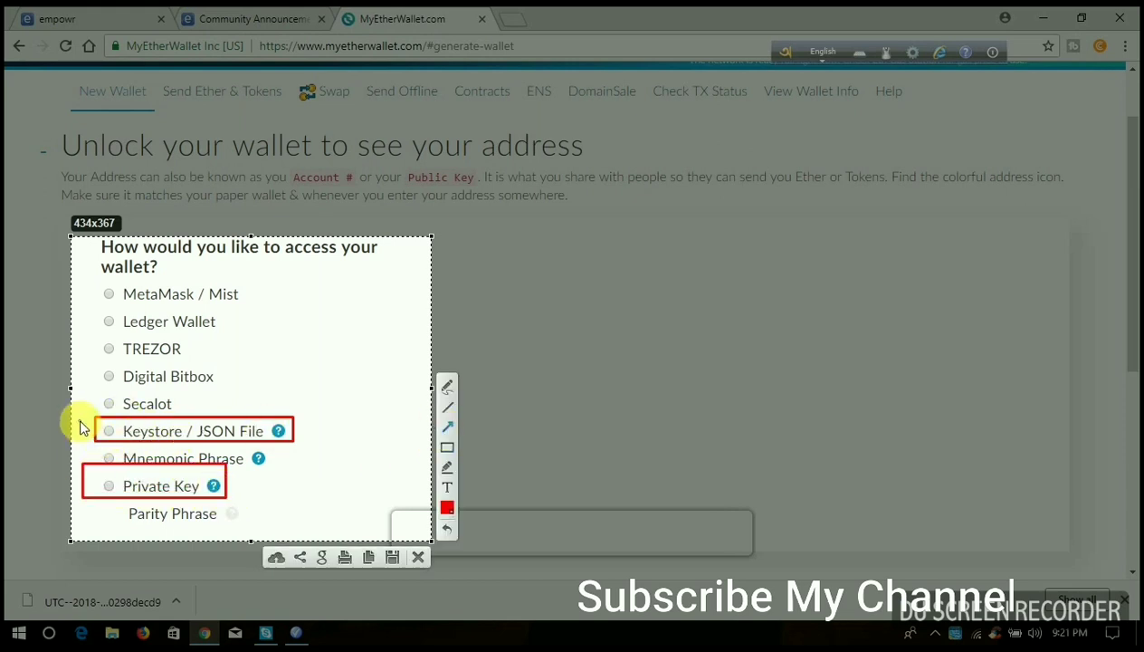
{"action": "left_click_drag", "start_coordinate": [79, 421], "coordinate": [115, 433]}
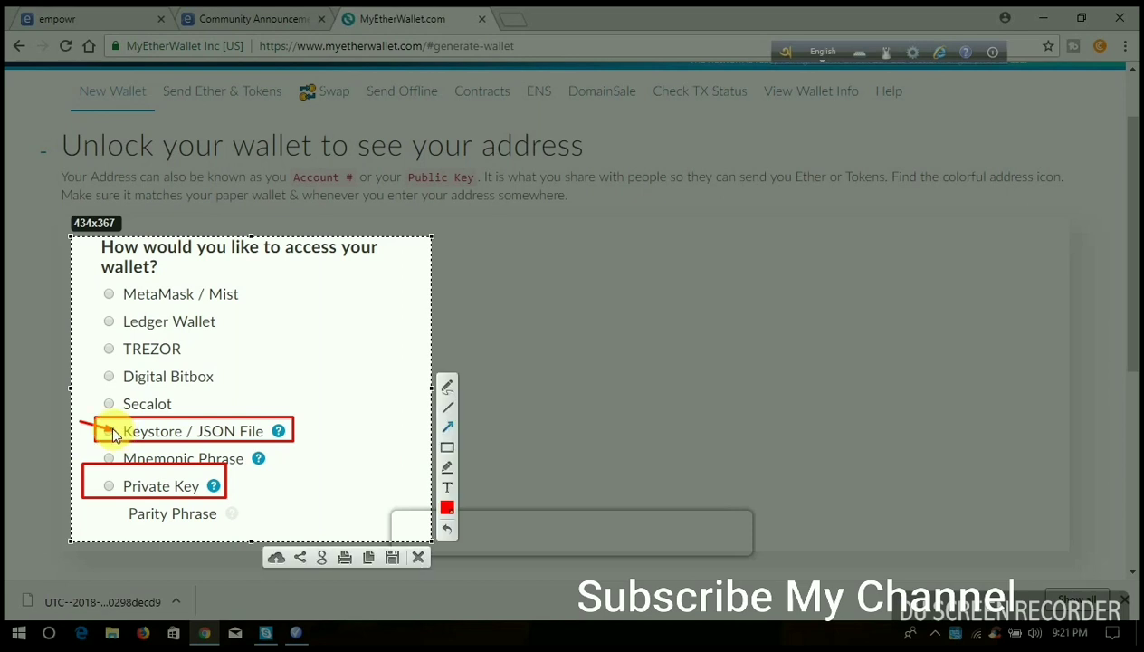
{"action": "key", "text": "Escape"}
Choose Keystore / JSON File as the access method and load the downloaded wallet file from the Downloads folder
{"action": "left_click", "coordinate": [109, 432]}
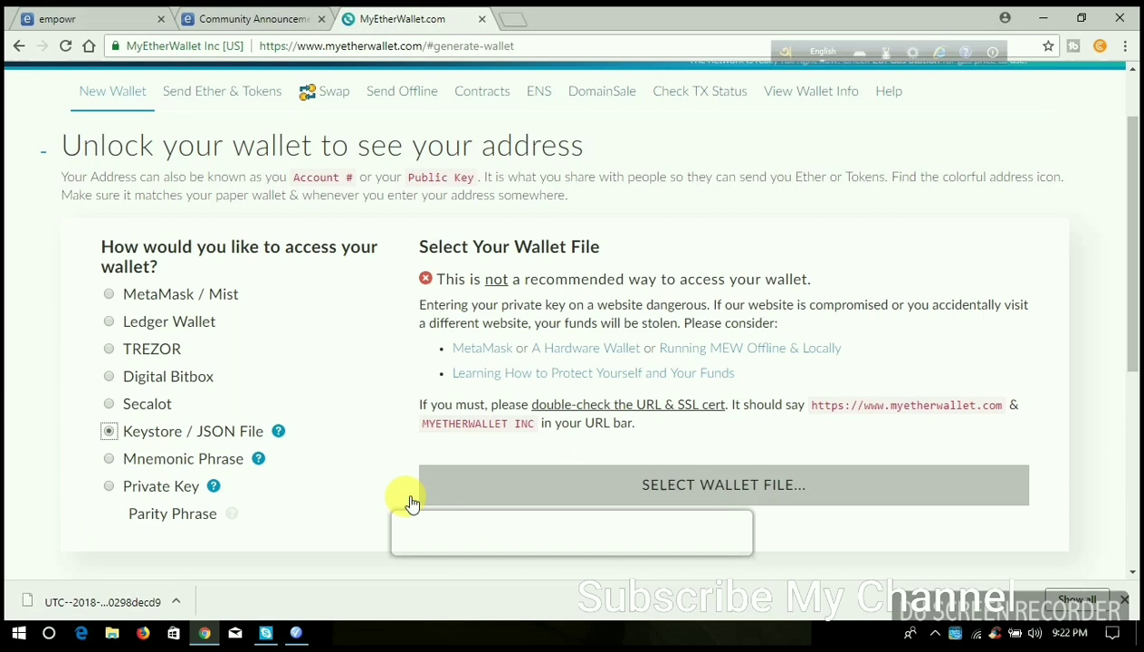
{"action": "left_click", "coordinate": [695, 486]}
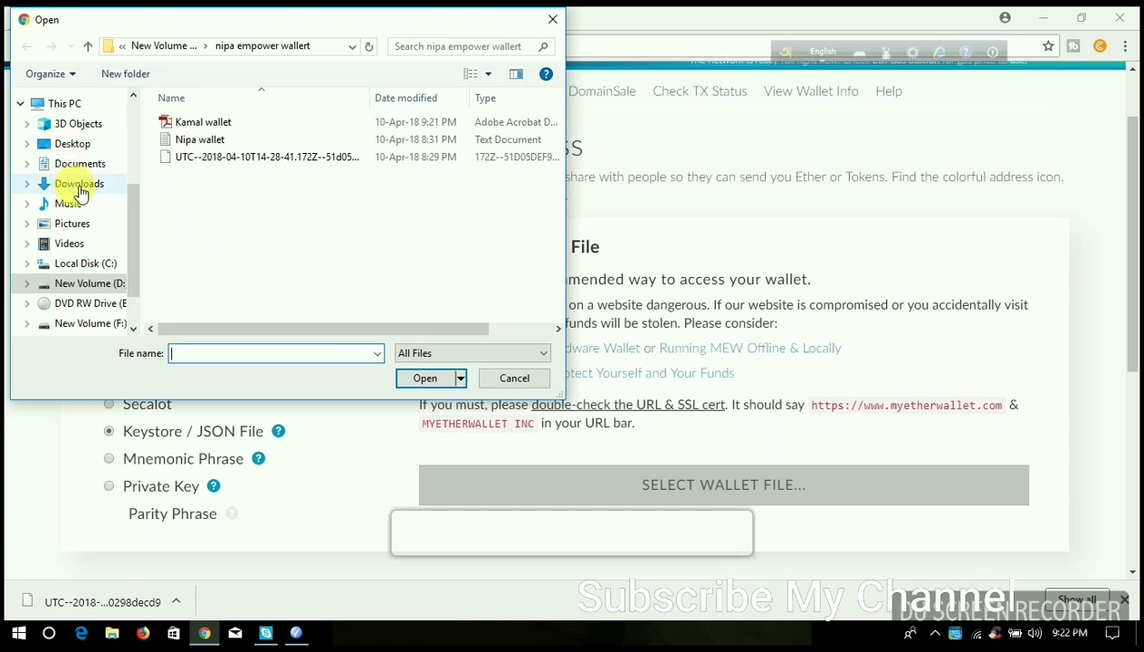
{"action": "left_click", "coordinate": [80, 184]}
{"action": "scroll", "coordinate": [534, 228], "scroll_direction": "down", "scroll_amount": 1}
{"action": "double_click", "coordinate": [497, 273]}
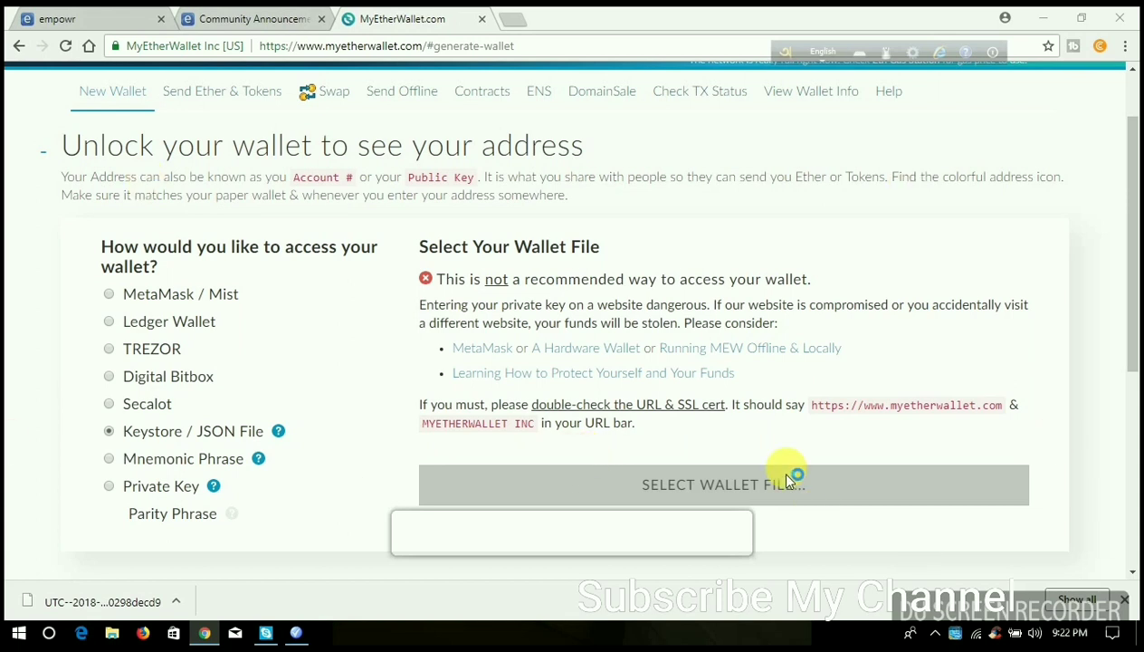
Enter the wallet password for the selected keystore file and unlock the wallet
{"action": "scroll", "coordinate": [786, 470], "scroll_direction": "down", "scroll_amount": 2}
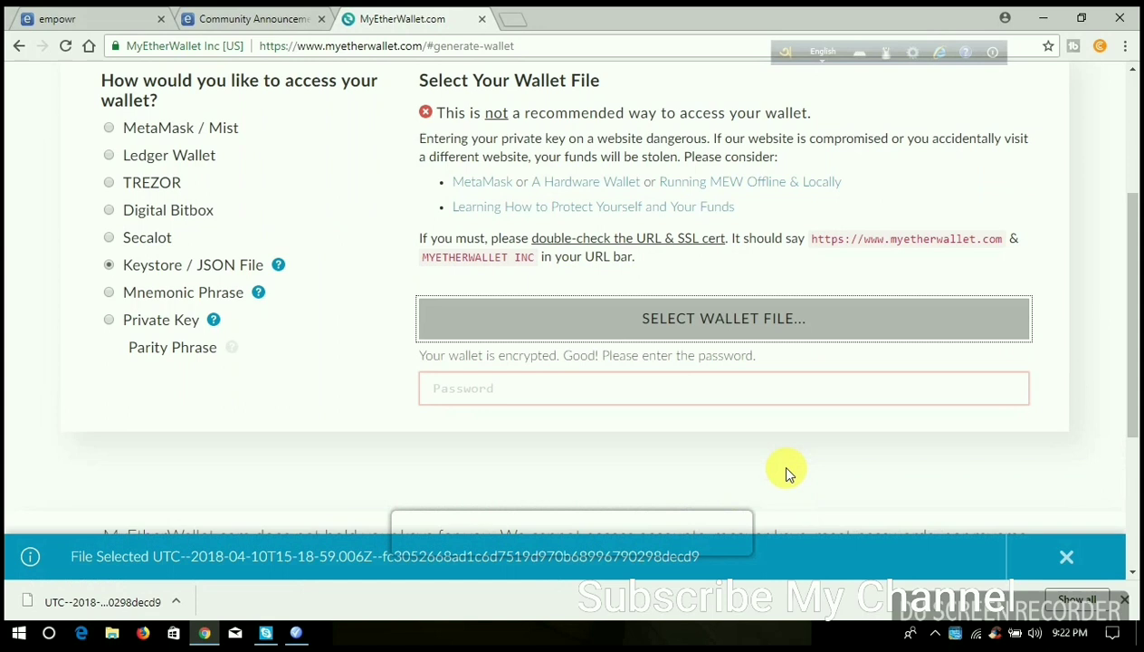
{"action": "left_click", "coordinate": [579, 398]}
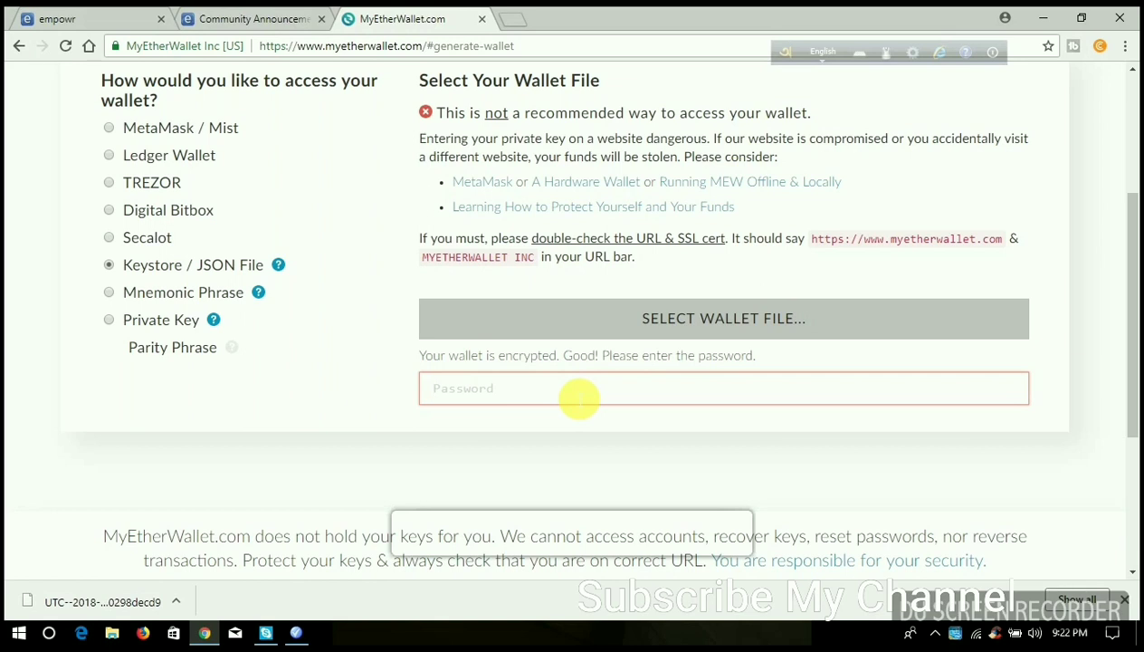
{"action": "type", "text": "••"}
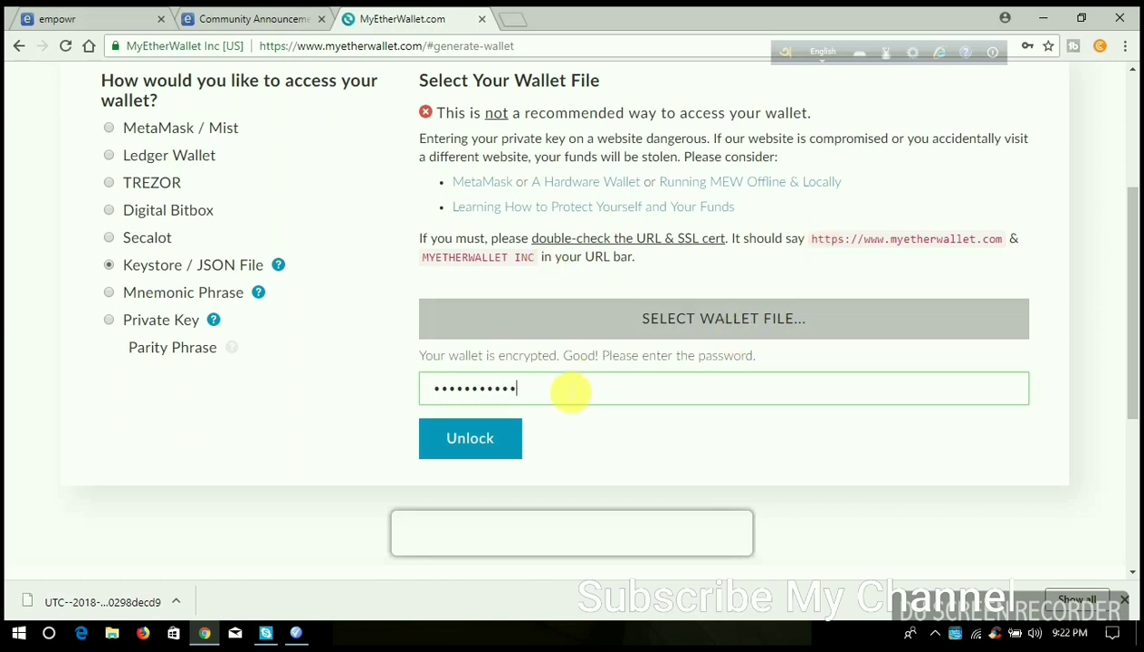
{"action": "left_click", "coordinate": [485, 453]}
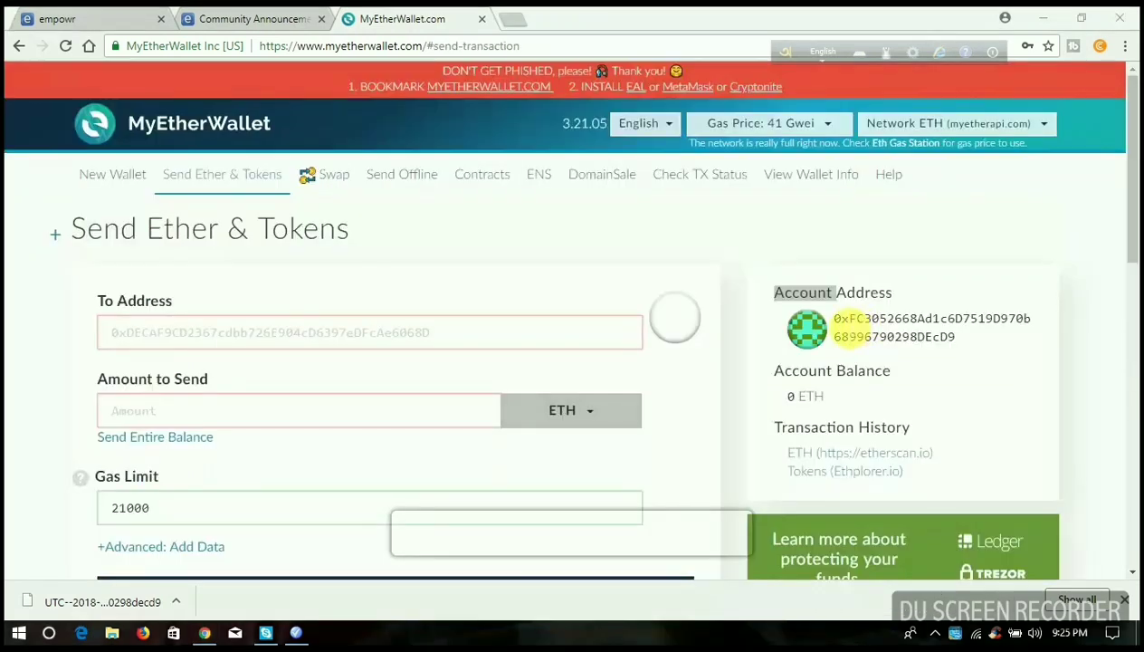
Copy the full account address of the unlocked wallet and switch to the empowr profile tab
{"action": "left_click_drag", "start_coordinate": [814, 327], "coordinate": [937, 347]}
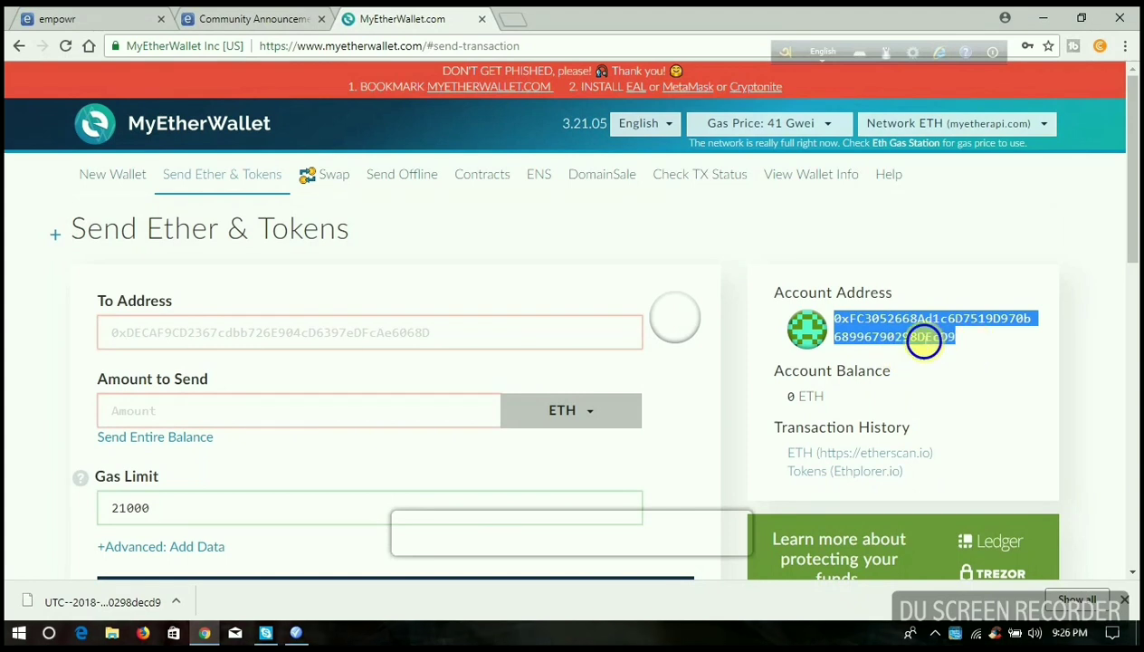
{"action": "right_click", "coordinate": [905, 331]}
{"action": "left_click", "coordinate": [905, 342]}
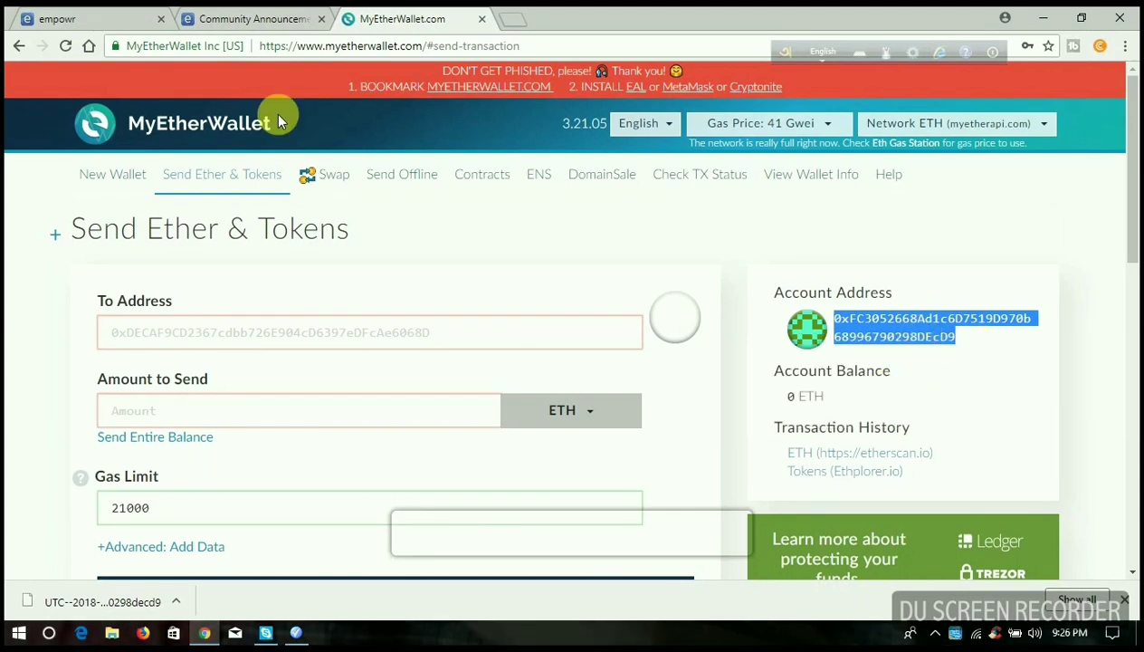
{"action": "left_click", "coordinate": [102, 16]}
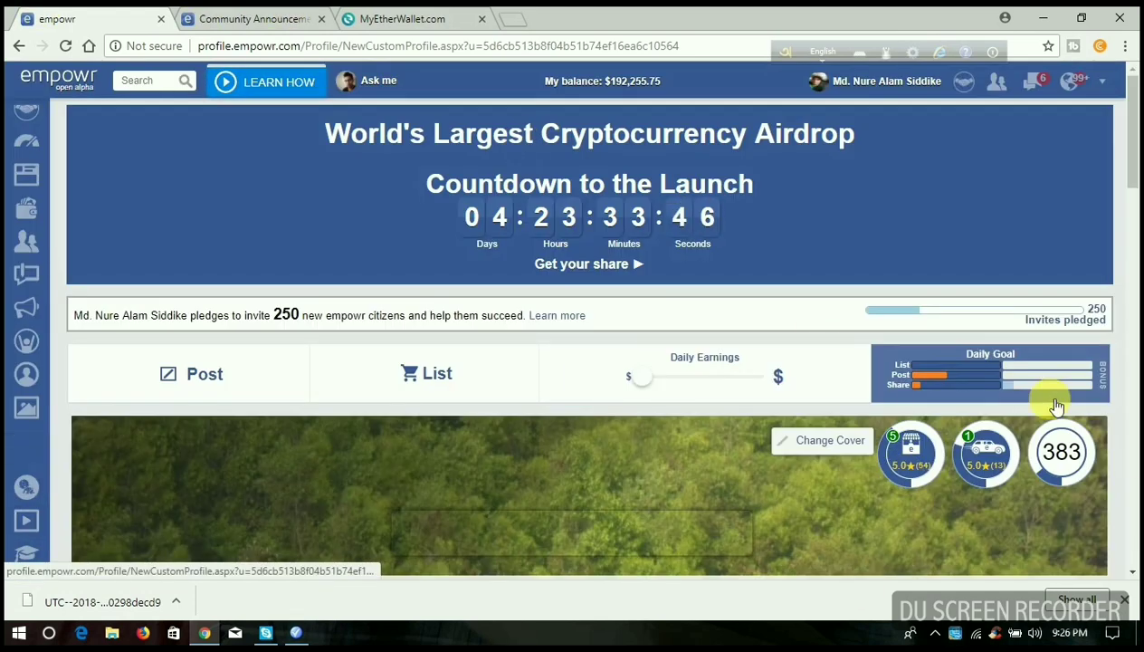
Capture the account icons area of the empowr header, draw an arrow toward the account dropdown, and discard the capture
{"action": "left_click", "coordinate": [939, 54]}
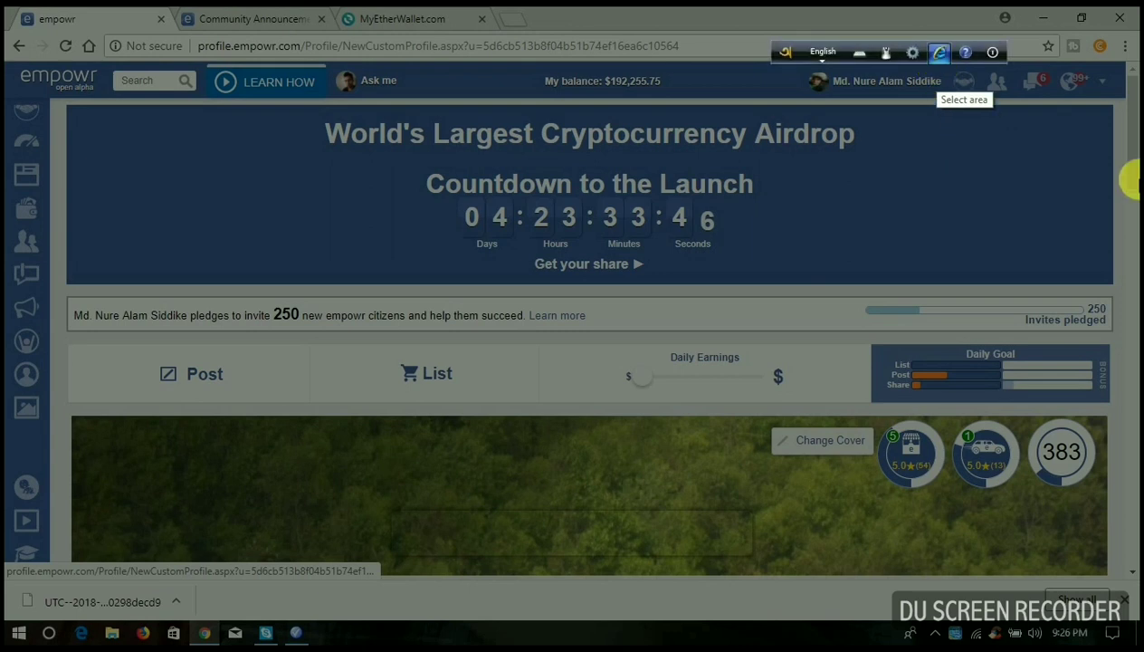
{"action": "left_click", "coordinate": [939, 52]}
{"action": "left_click", "coordinate": [886, 165]}
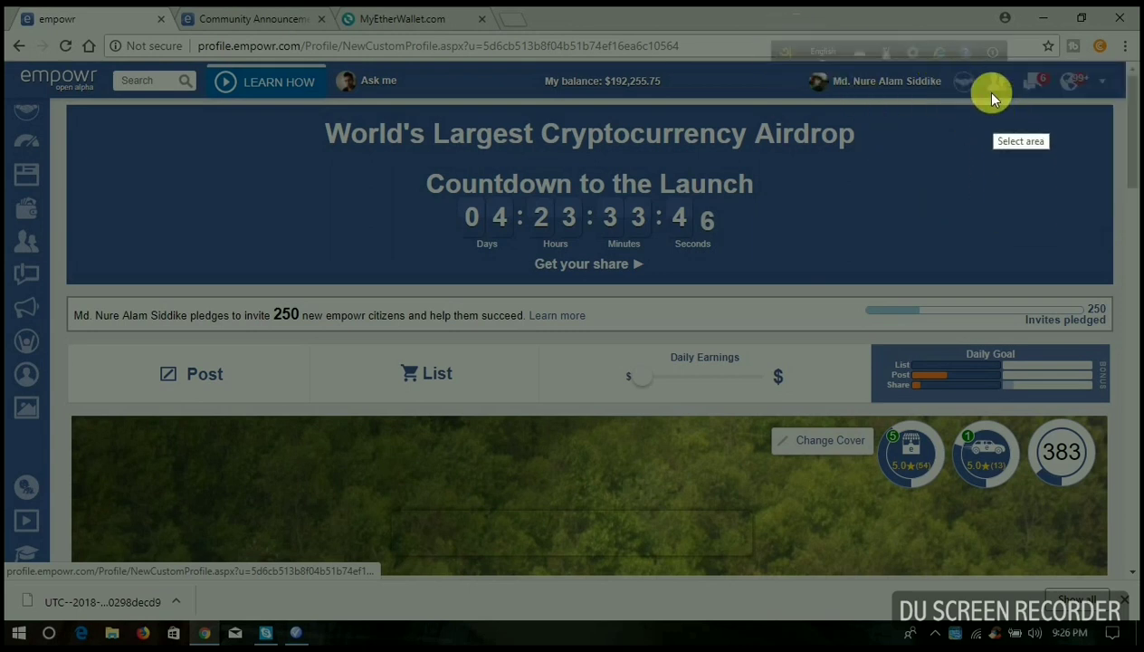
{"action": "left_click_drag", "start_coordinate": [979, 66], "coordinate": [1139, 134]}
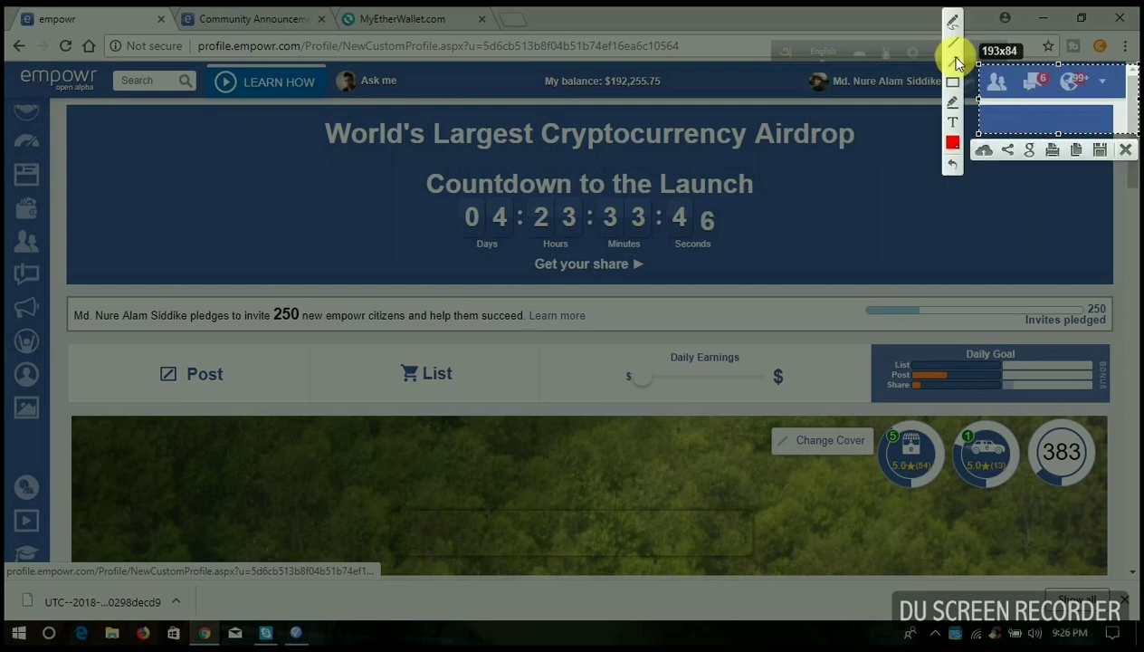
{"action": "left_click", "coordinate": [956, 61]}
{"action": "mouse_move", "coordinate": [1086, 78]}
{"action": "left_mouse_down"}
{"action": "mouse_move", "coordinate": [1104, 93]}
{"action": "mouse_move", "coordinate": [1094, 76]}
{"action": "left_mouse_up"}
{"action": "key", "text": "Escape"}
Go to the empowr account settings and open Edit account info
{"action": "left_click", "coordinate": [1106, 86]}
{"action": "left_click", "coordinate": [1018, 103]}
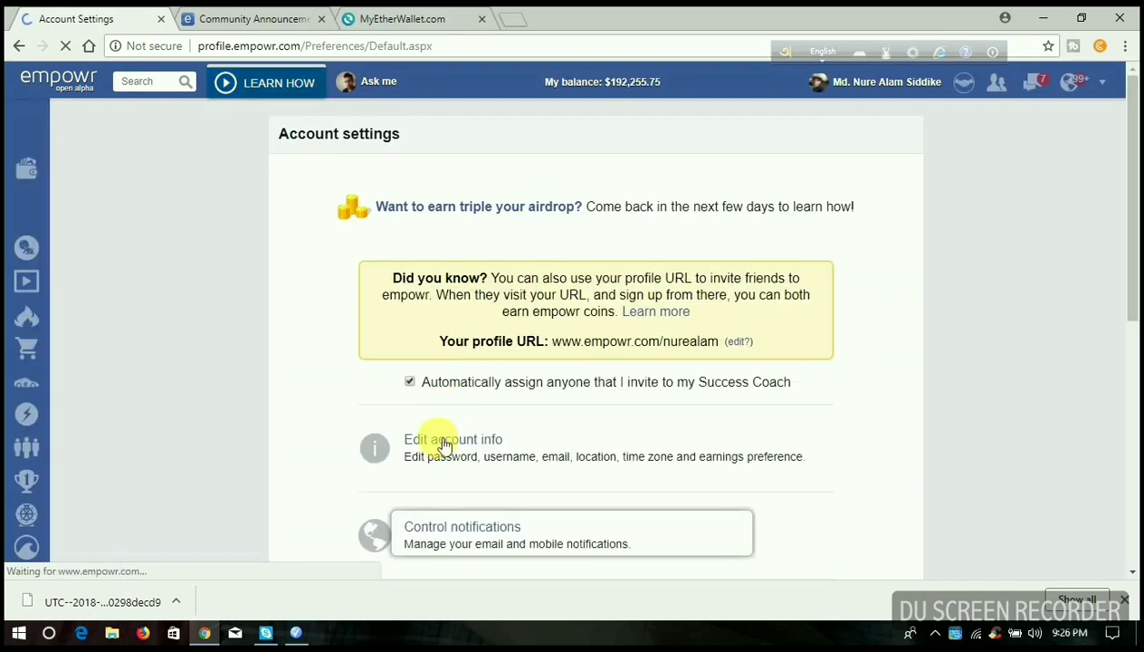
{"action": "scroll", "coordinate": [439, 448], "scroll_direction": "down", "scroll_amount": 1}
{"action": "left_click", "coordinate": [419, 358]}
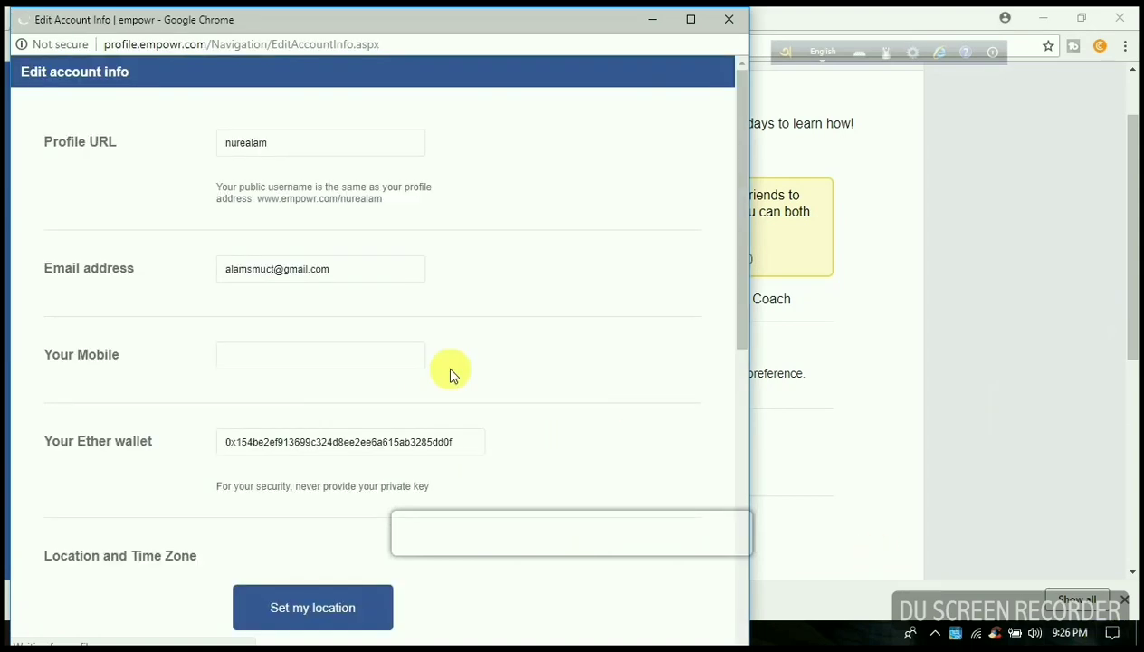
Capture the Your Ether wallet section, frame the address field with a red rectangle, point an arrow at it, and discard the capture
{"action": "scroll", "coordinate": [466, 367], "scroll_direction": "down", "scroll_amount": 6}
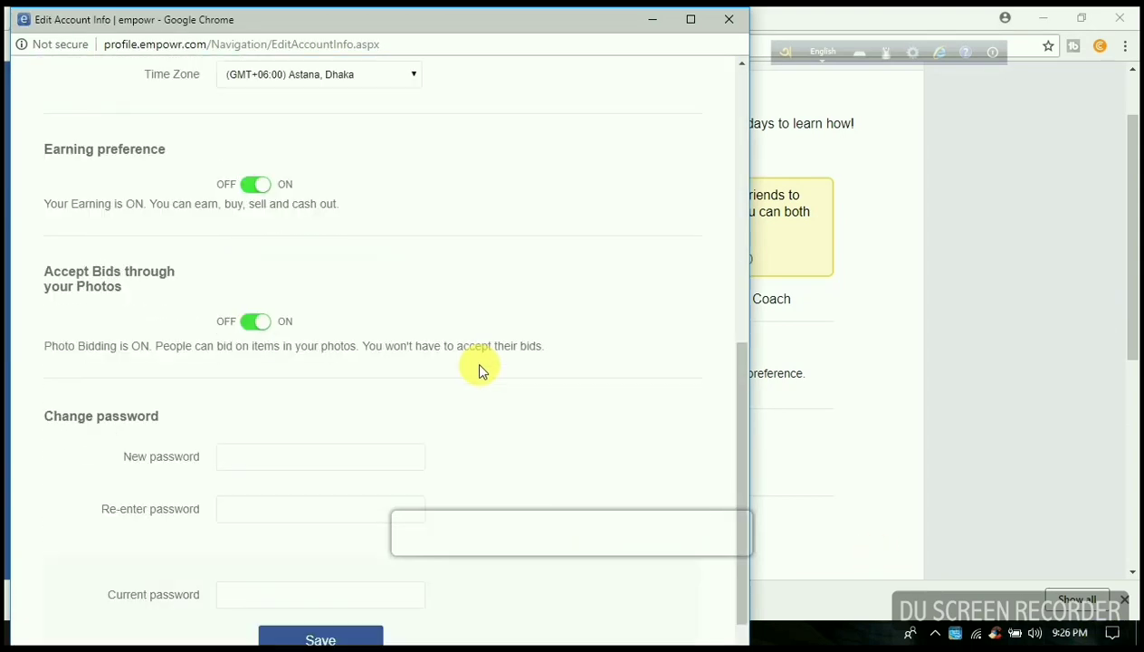
{"action": "left_click_drag", "start_coordinate": [748, 435], "coordinate": [740, 319]}
{"action": "key", "text": "Print"}
{"action": "left_click_drag", "start_coordinate": [48, 69], "coordinate": [674, 163]}
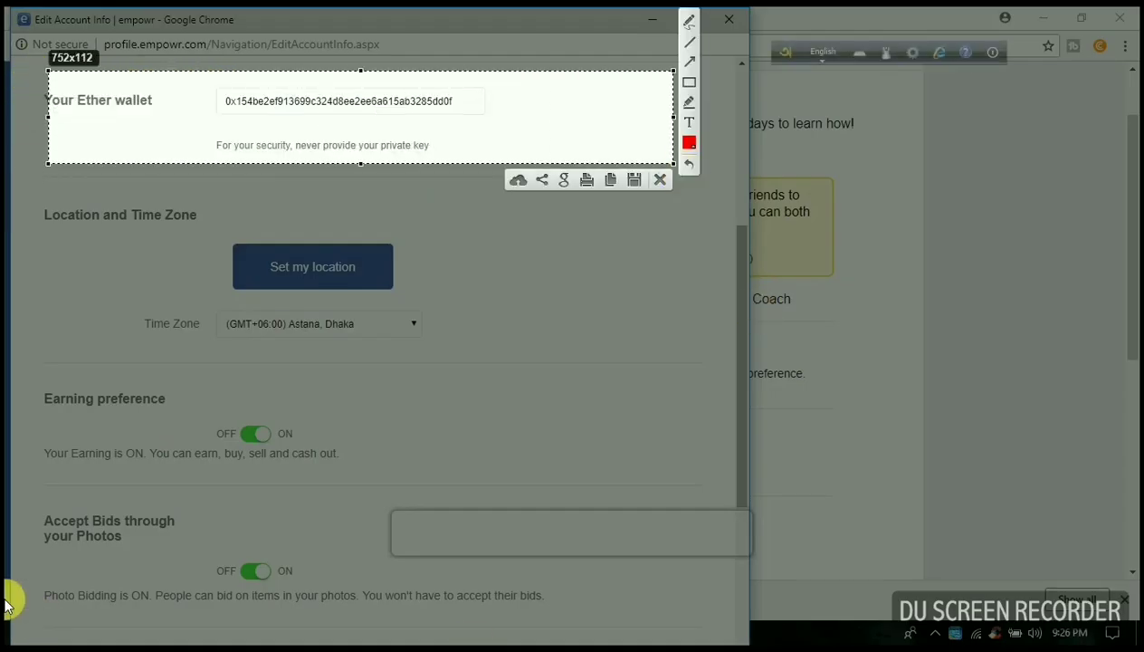
{"action": "left_click", "coordinate": [689, 82]}
{"action": "mouse_move", "coordinate": [215, 83]}
{"action": "left_mouse_down"}
{"action": "mouse_move", "coordinate": [440, 127]}
{"action": "mouse_move", "coordinate": [485, 115]}
{"action": "left_mouse_up"}
{"action": "mouse_move", "coordinate": [204, 90]}
{"action": "left_mouse_down"}
{"action": "mouse_move", "coordinate": [273, 102]}
{"action": "mouse_move", "coordinate": [262, 107]}
{"action": "left_mouse_up"}
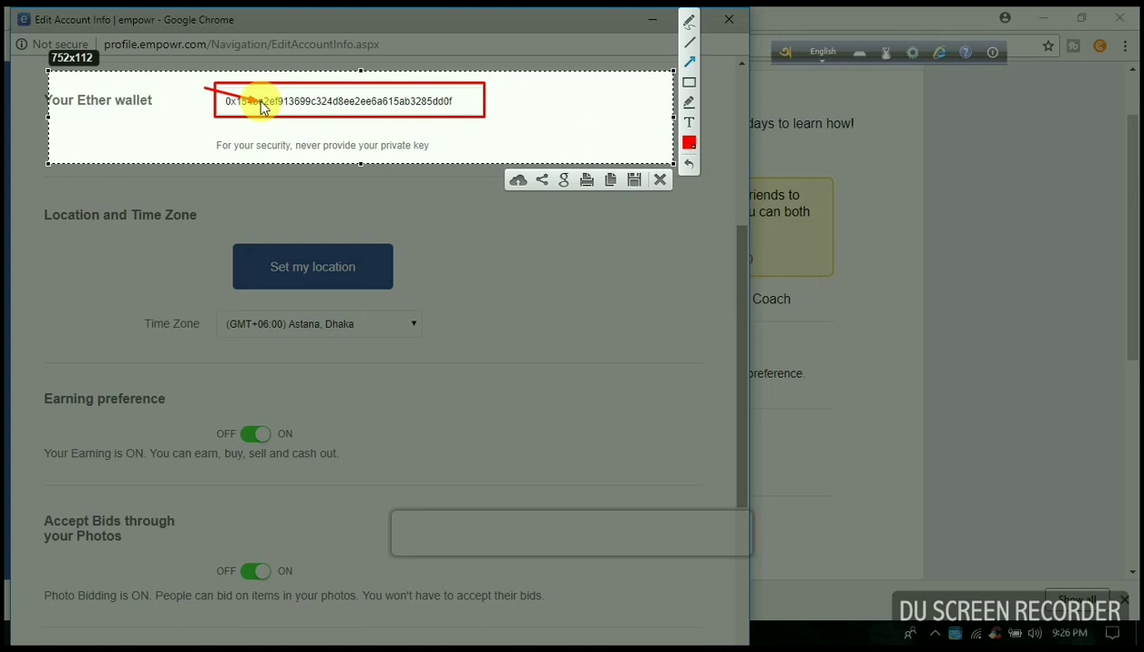
{"action": "key", "text": "Escape"}
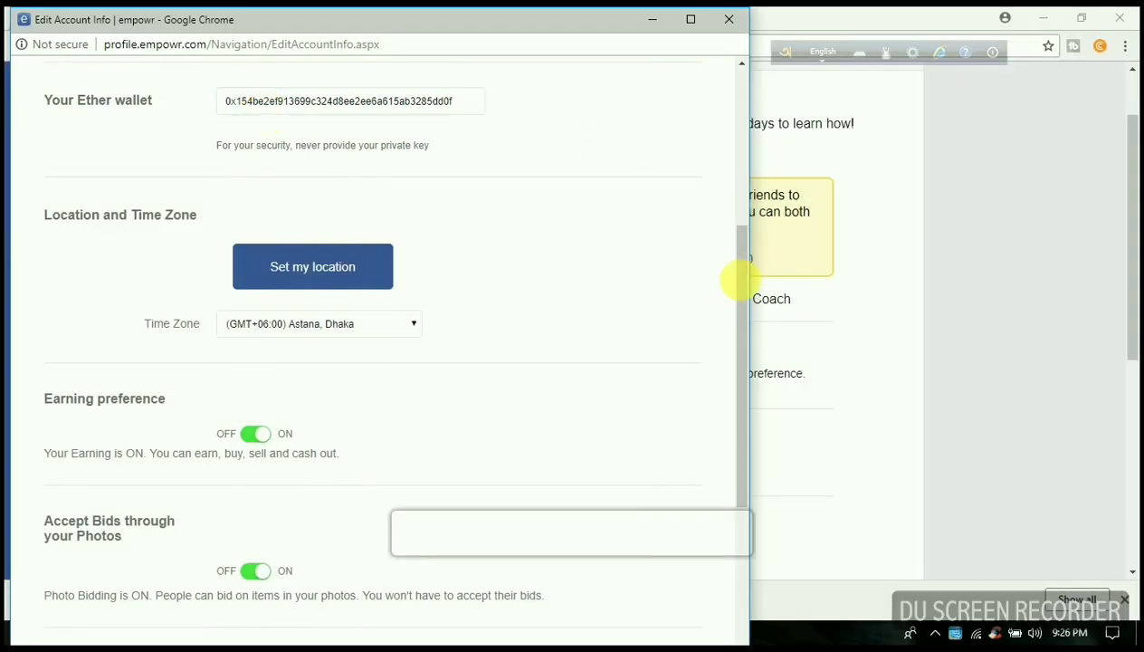
Select the Current password field, capture it together with Save, draw an arrow toward Save, and discard the capture
{"action": "scroll", "coordinate": [743, 372], "scroll_direction": "down", "scroll_amount": 1}
{"action": "left_click_drag", "start_coordinate": [743, 372], "coordinate": [732, 477]}
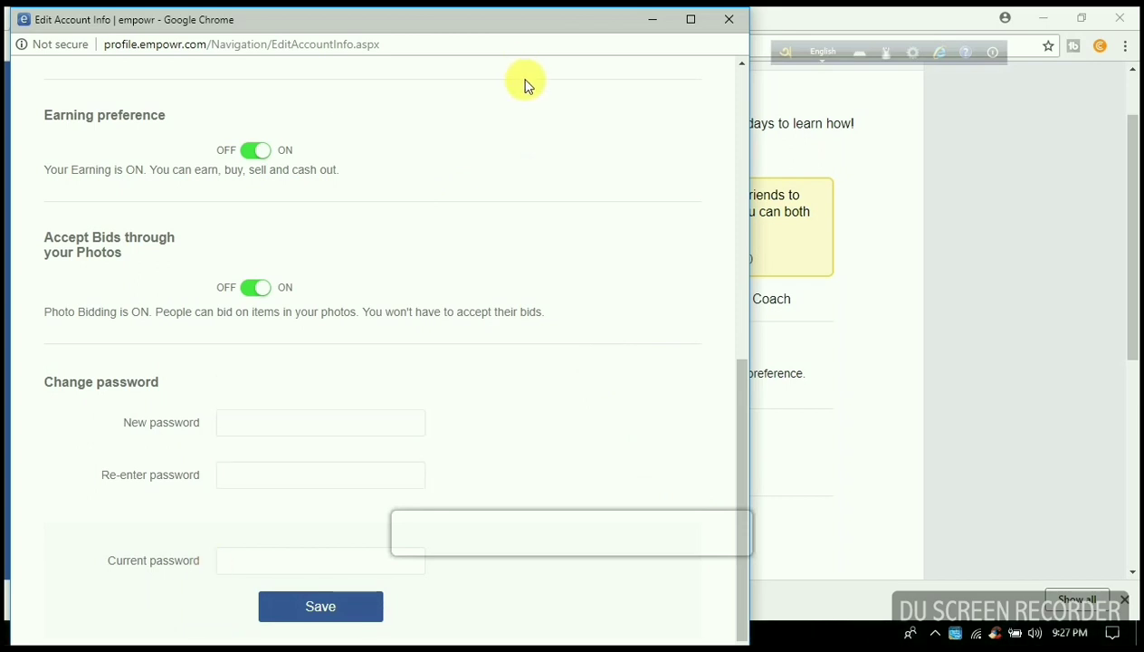
{"action": "left_click", "coordinate": [353, 568]}
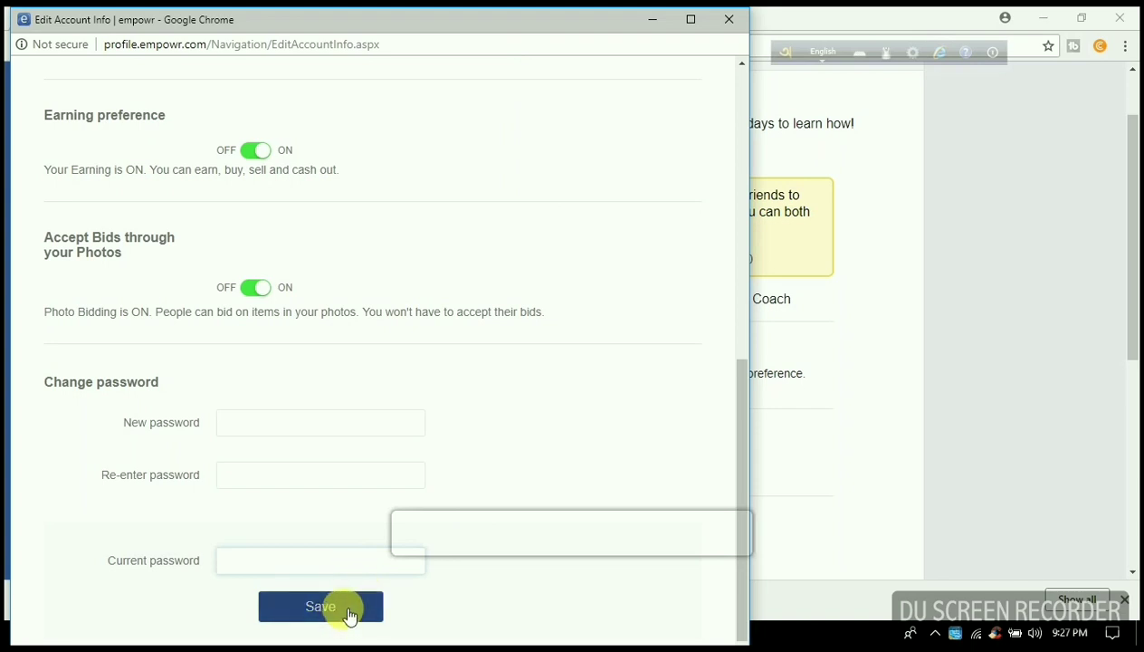
{"action": "key", "text": "Print"}
{"action": "left_click_drag", "start_coordinate": [77, 505], "coordinate": [600, 637]}
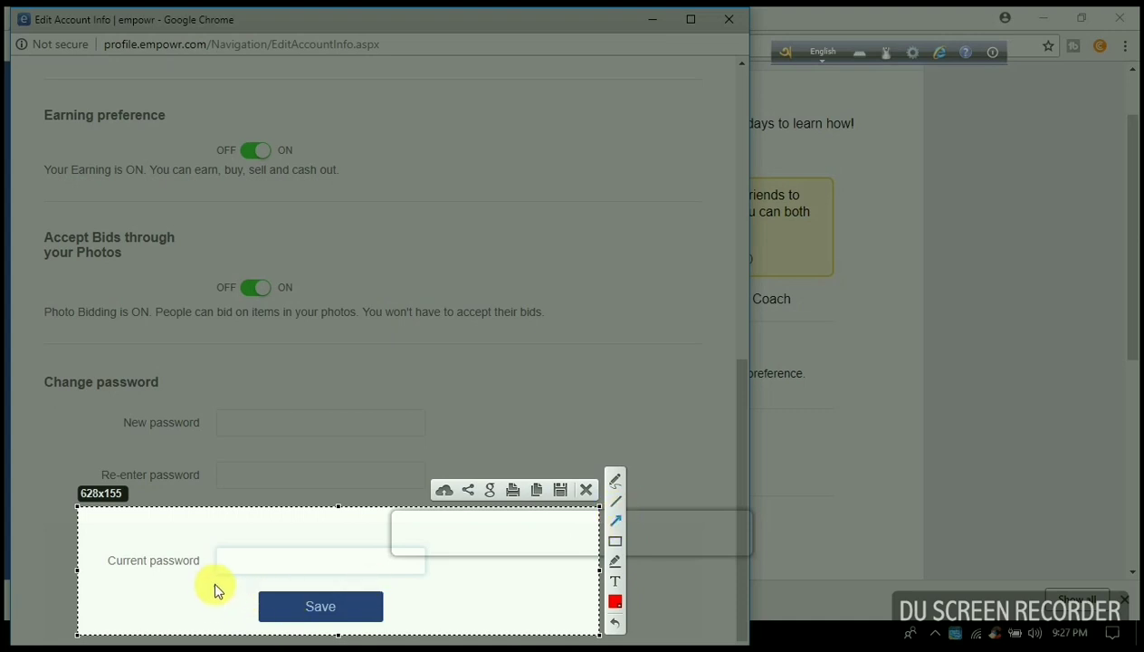
{"action": "left_click_drag", "start_coordinate": [216, 584], "coordinate": [262, 609]}
{"action": "key", "text": "Escape"}
Return to the main empowr window, open the account's own profile page, and look over its upper part
{"action": "left_click", "coordinate": [811, 102]}
{"action": "scroll", "coordinate": [509, 307], "scroll_direction": "up", "scroll_amount": 1}
{"action": "left_click", "coordinate": [876, 95]}
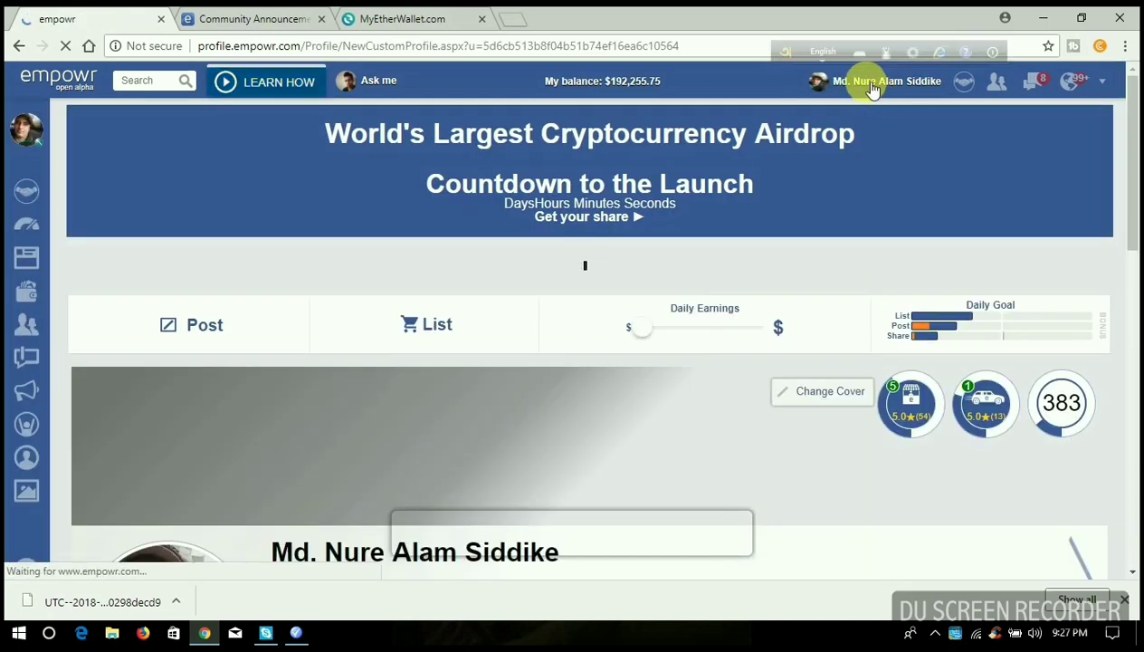
{"action": "scroll", "coordinate": [869, 86], "scroll_direction": "down", "scroll_amount": 4}
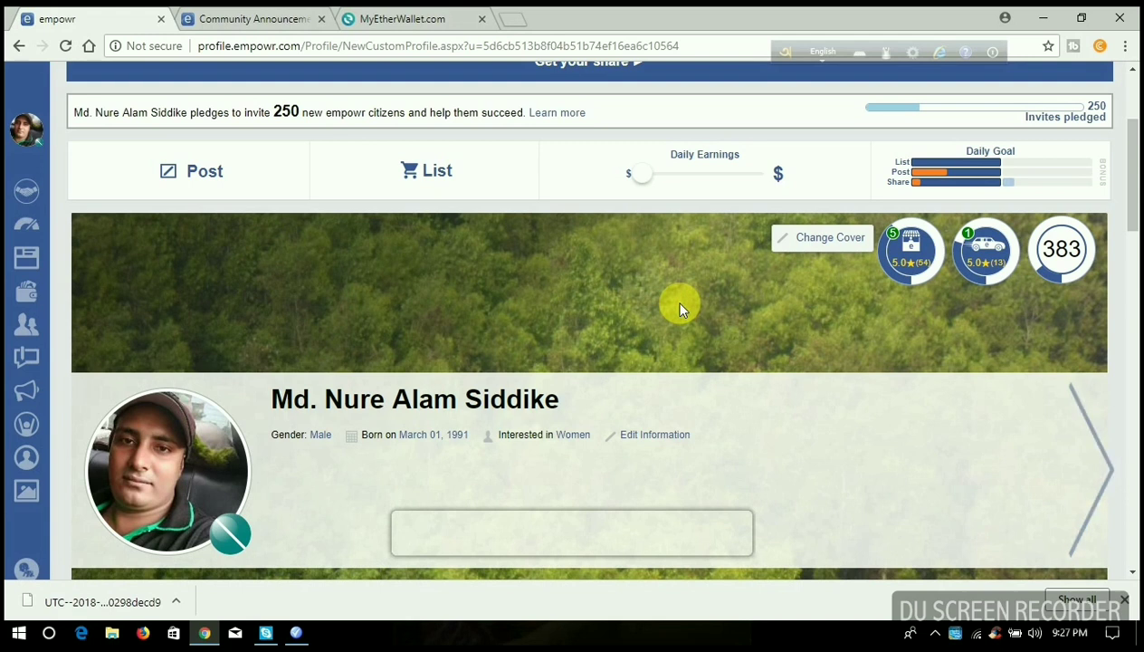
{"action": "scroll", "coordinate": [681, 307], "scroll_direction": "up", "scroll_amount": 1}
{"action": "scroll", "coordinate": [681, 307], "scroll_direction": "up", "scroll_amount": 2}
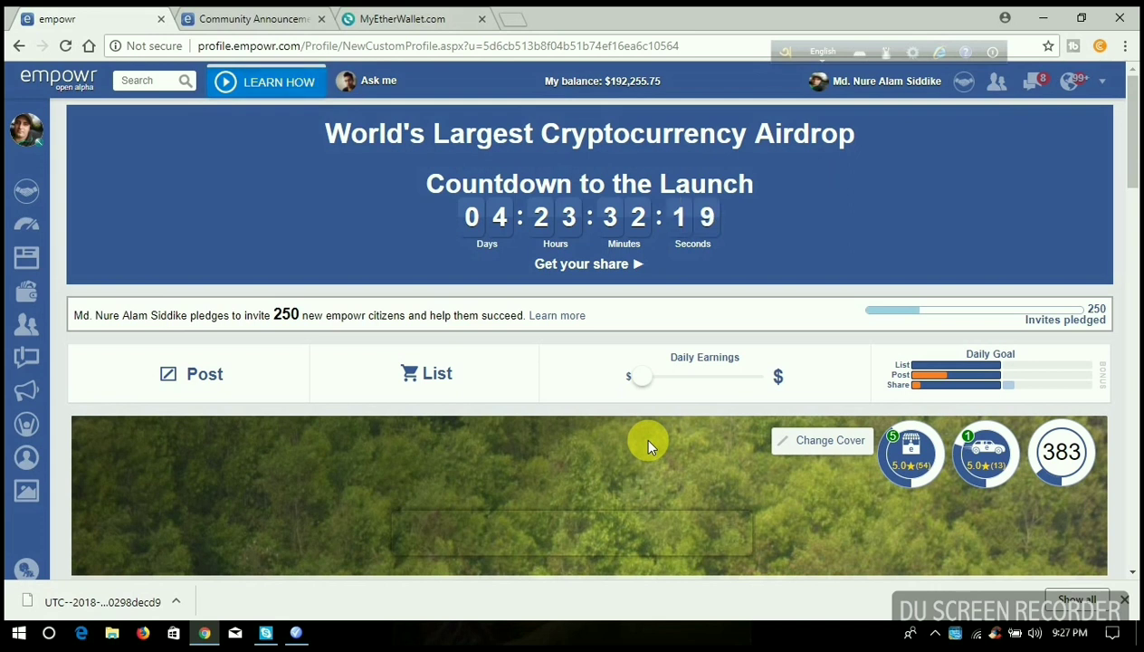